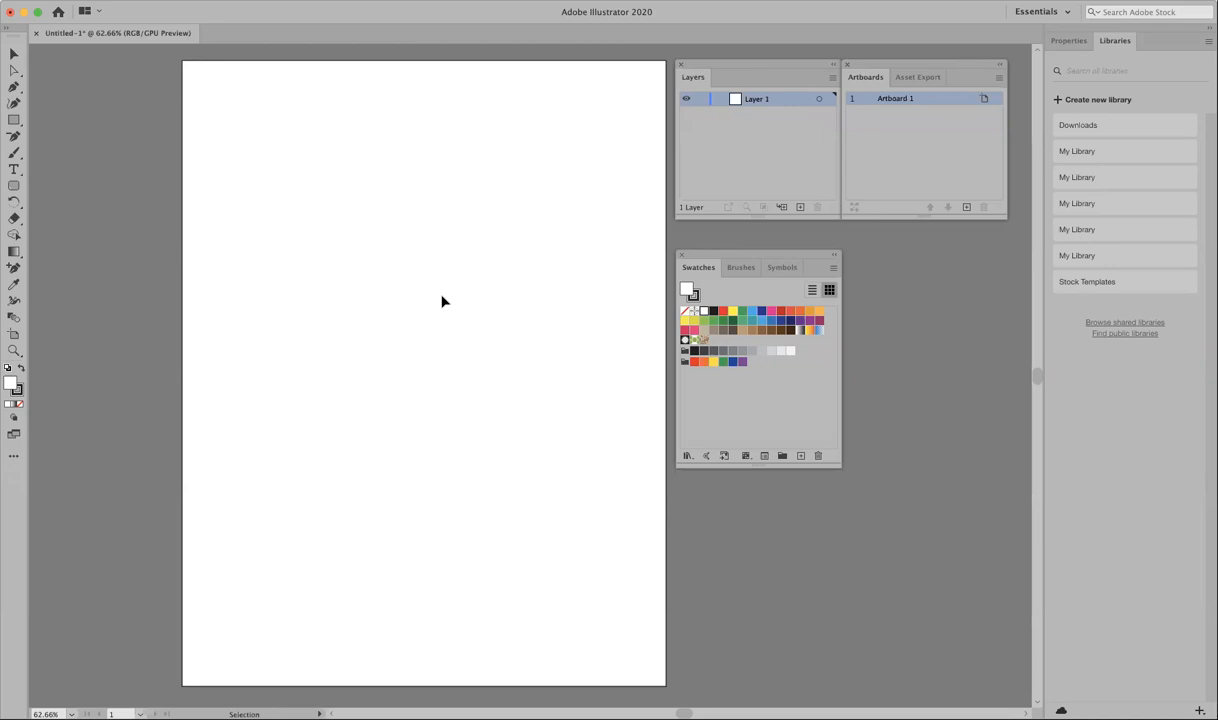
Move the Swatches panel beneath the Artboards panel and lengthen the Layers panel to about twice its height.
mouse_move(746, 261)
mouse_down()
mouse_move(930, 272)
mouse_move(918, 232)
mouse_up()
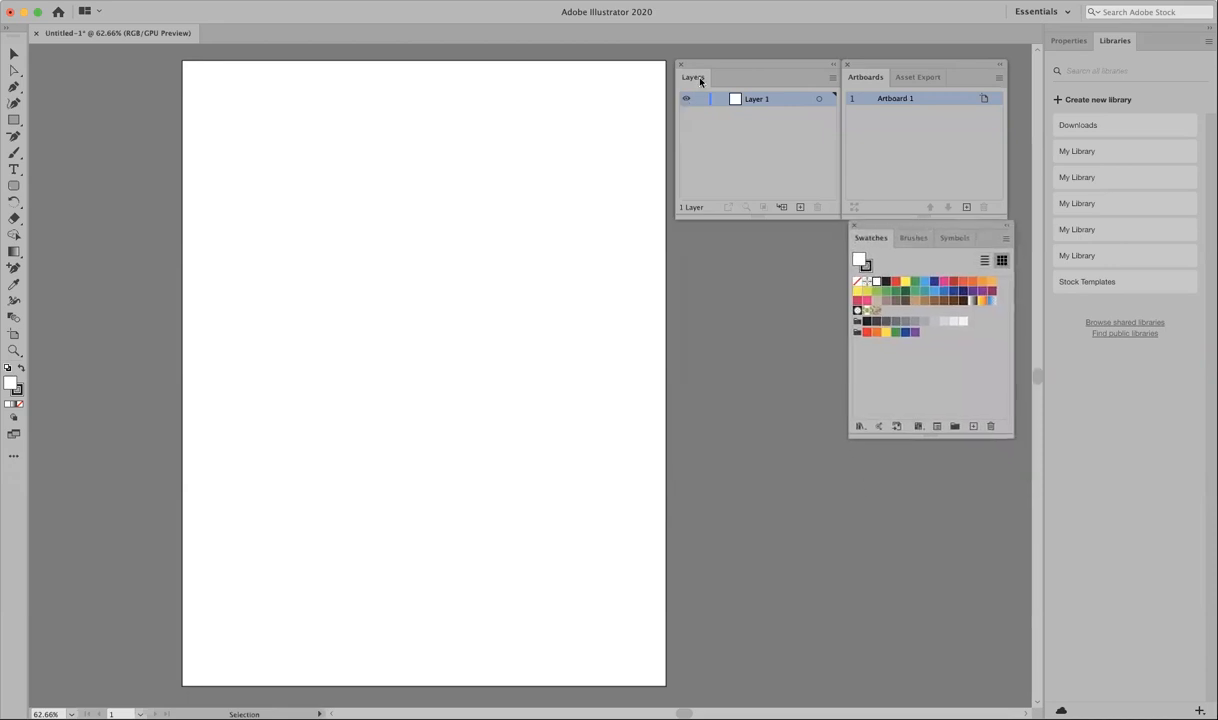
click(360, 1)
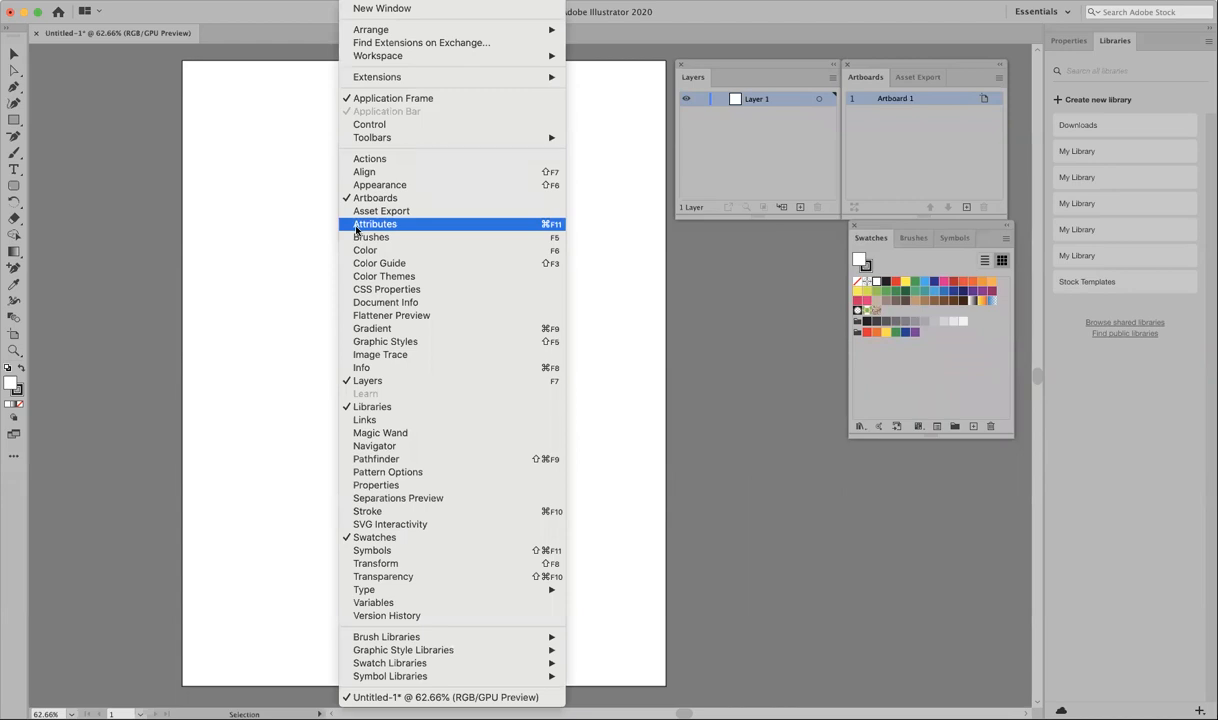
click(767, 140)
drag(834, 214, 832, 443)
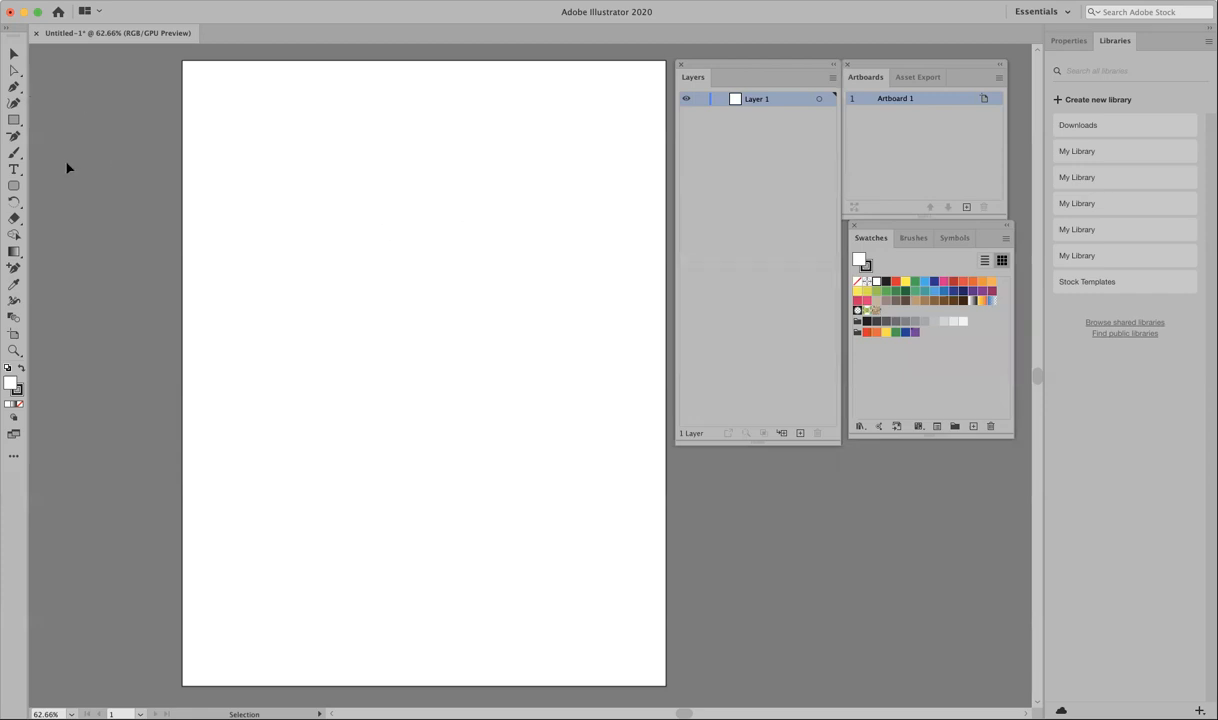
Draw a large five-pointed star and move it fully onto the artboard.
drag(14, 119, 45, 169)
drag(305, 207, 487, 334)
click(14, 54)
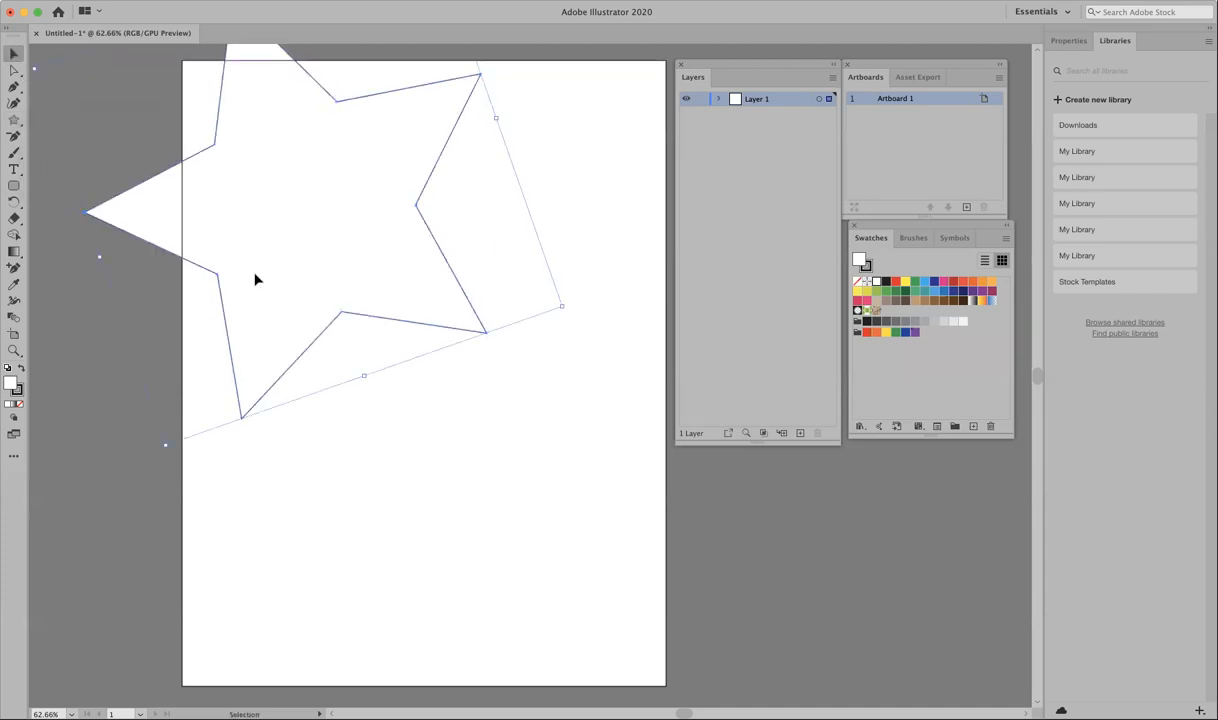
drag(237, 254, 340, 382)
Fill the star with red and no stroke, and shift it slightly down and to the right.
click(896, 282)
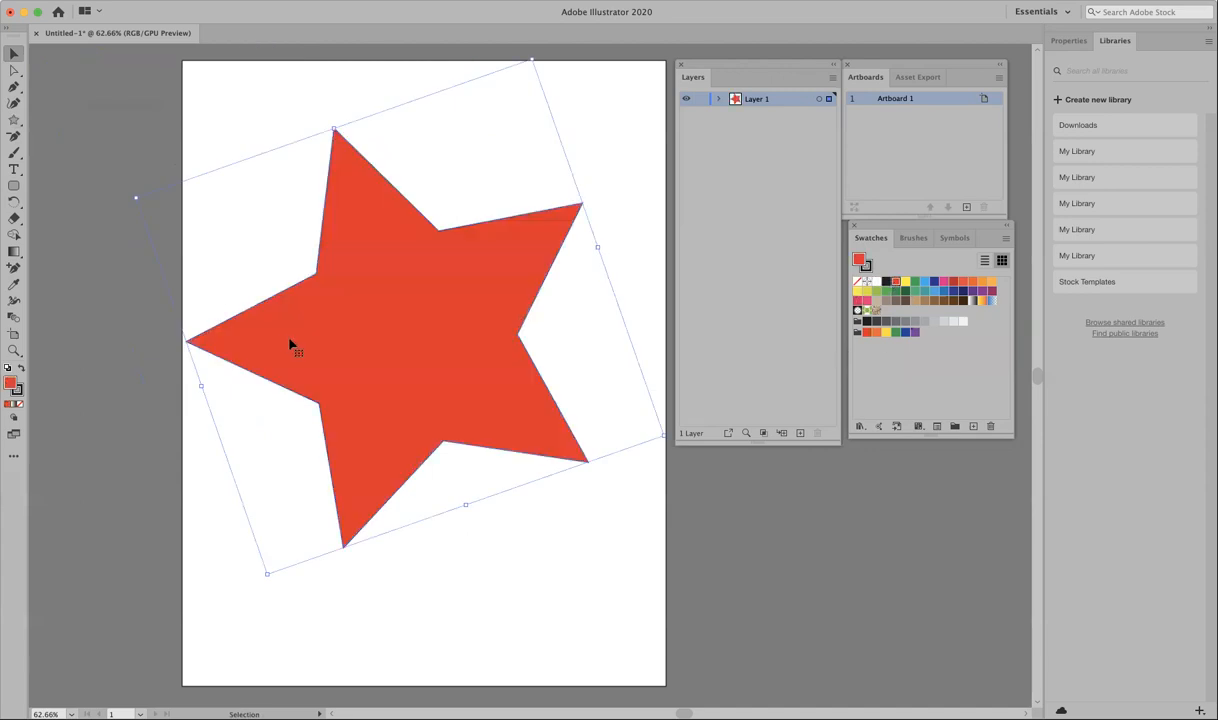
click(18, 391)
click(20, 404)
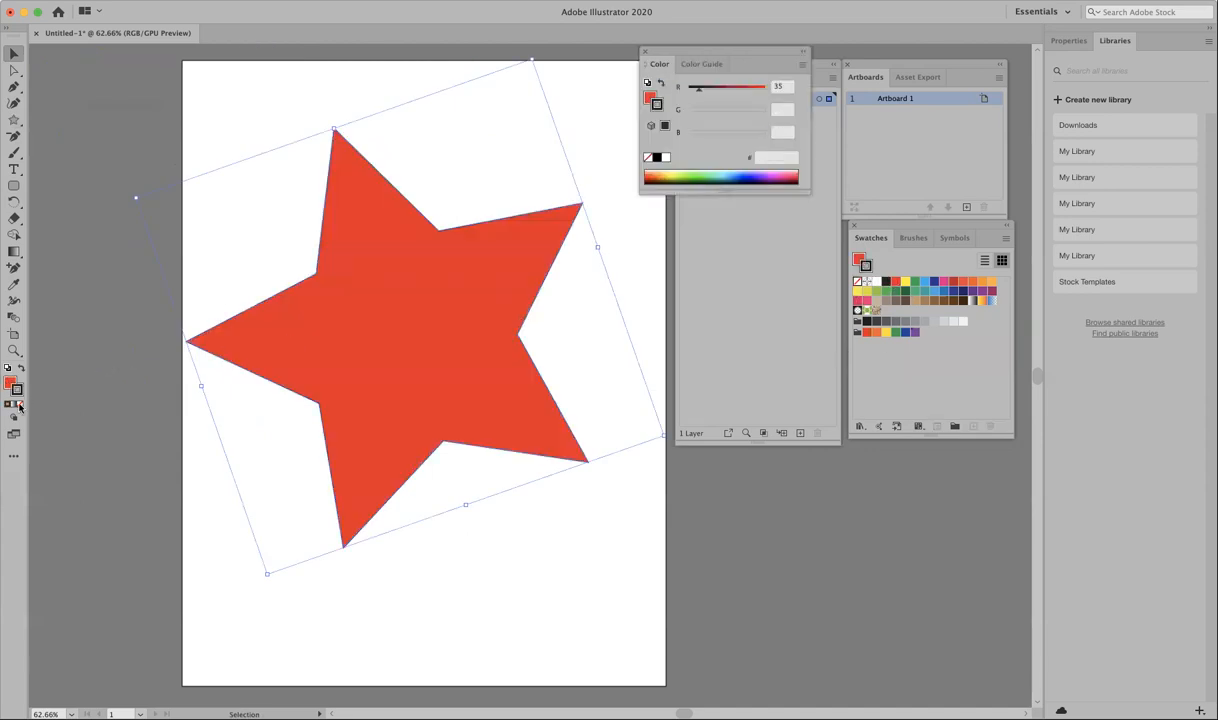
drag(469, 328, 497, 375)
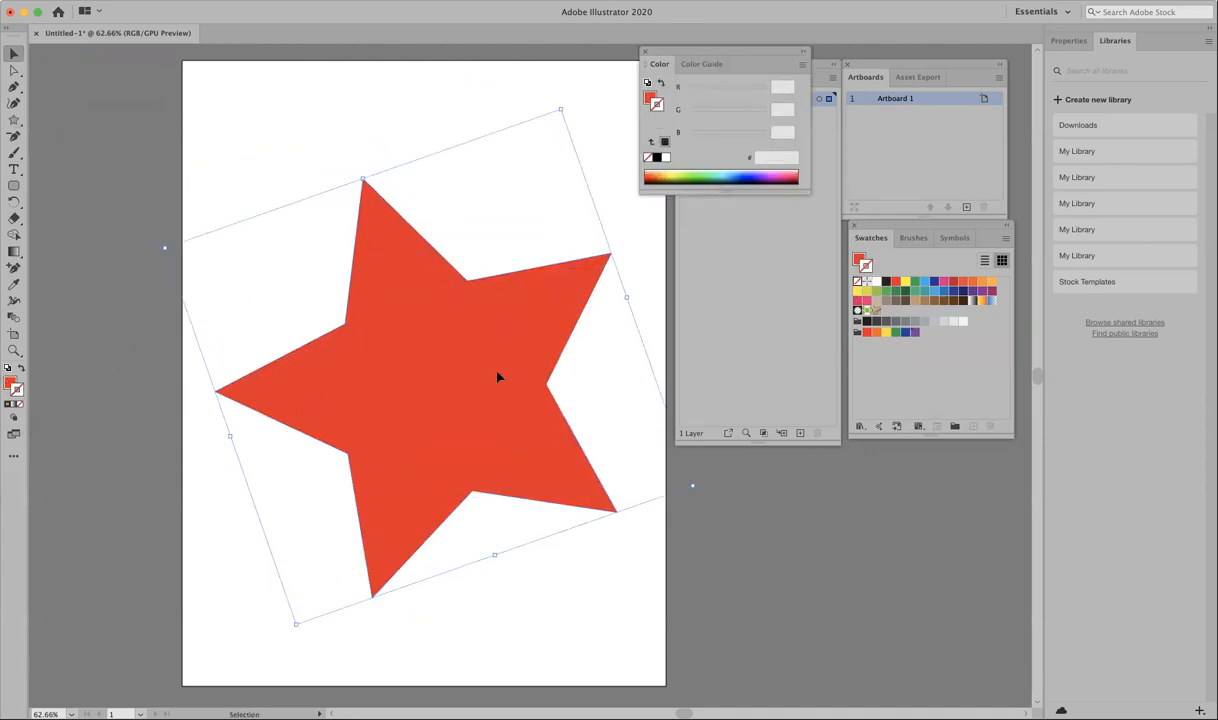
click(644, 51)
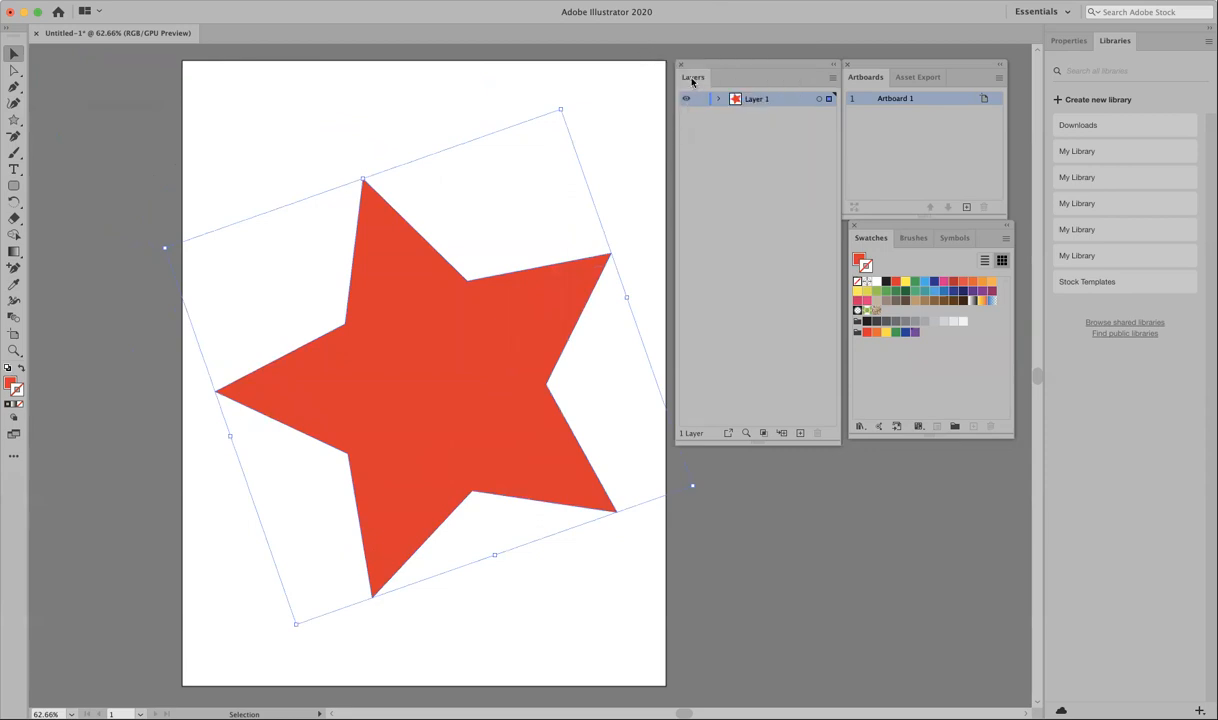
Move the Layers panel down a little and rename Layer 1 as Star.
drag(758, 72, 749, 105)
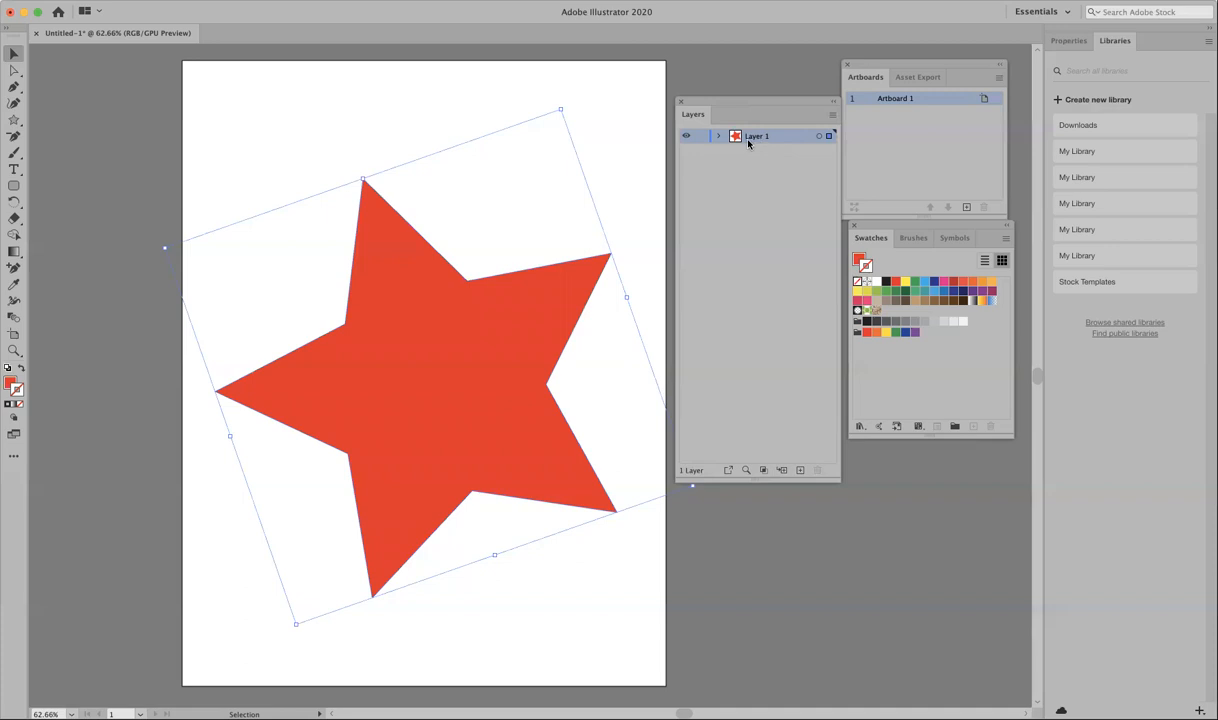
double_click(755, 139)
text(Star)
key(Return)
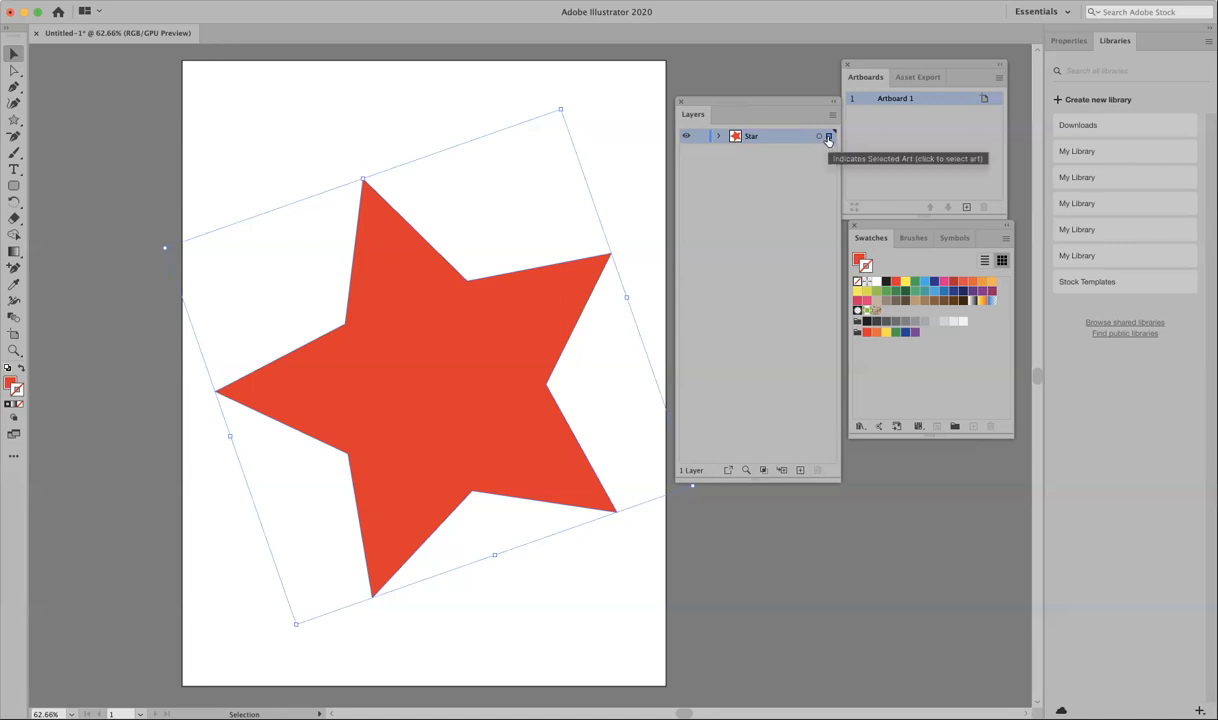
Hide and reshow the Star layer, and try selecting and deselecting the star on the artboard.
click(686, 138)
click(686, 138)
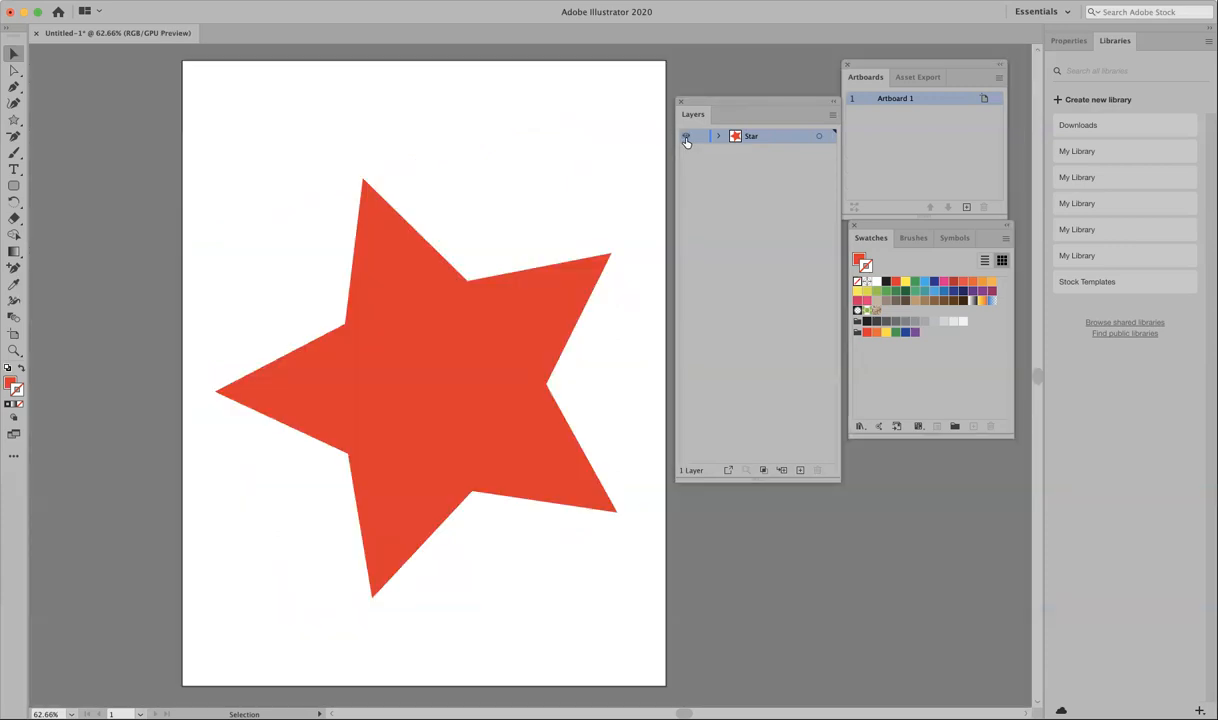
click(481, 334)
click(208, 126)
click(420, 342)
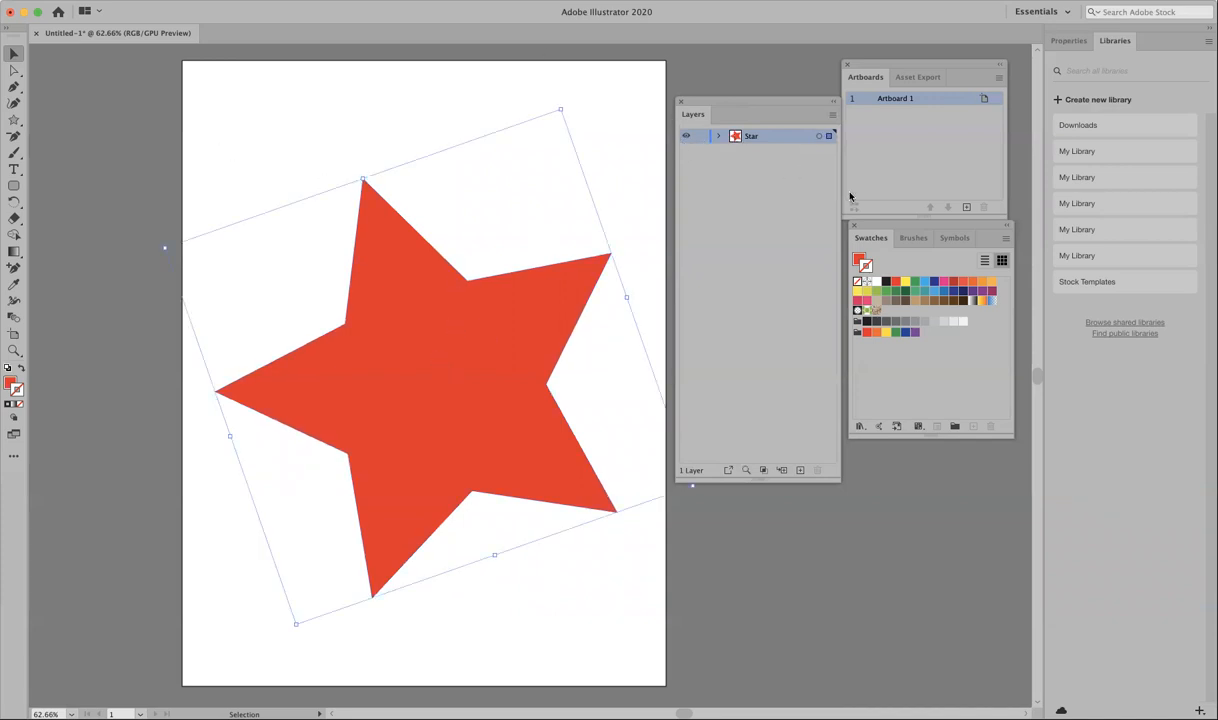
click(203, 151)
Draw a circle over the upper middle of the star and fill it with green and no stroke.
click(13, 187)
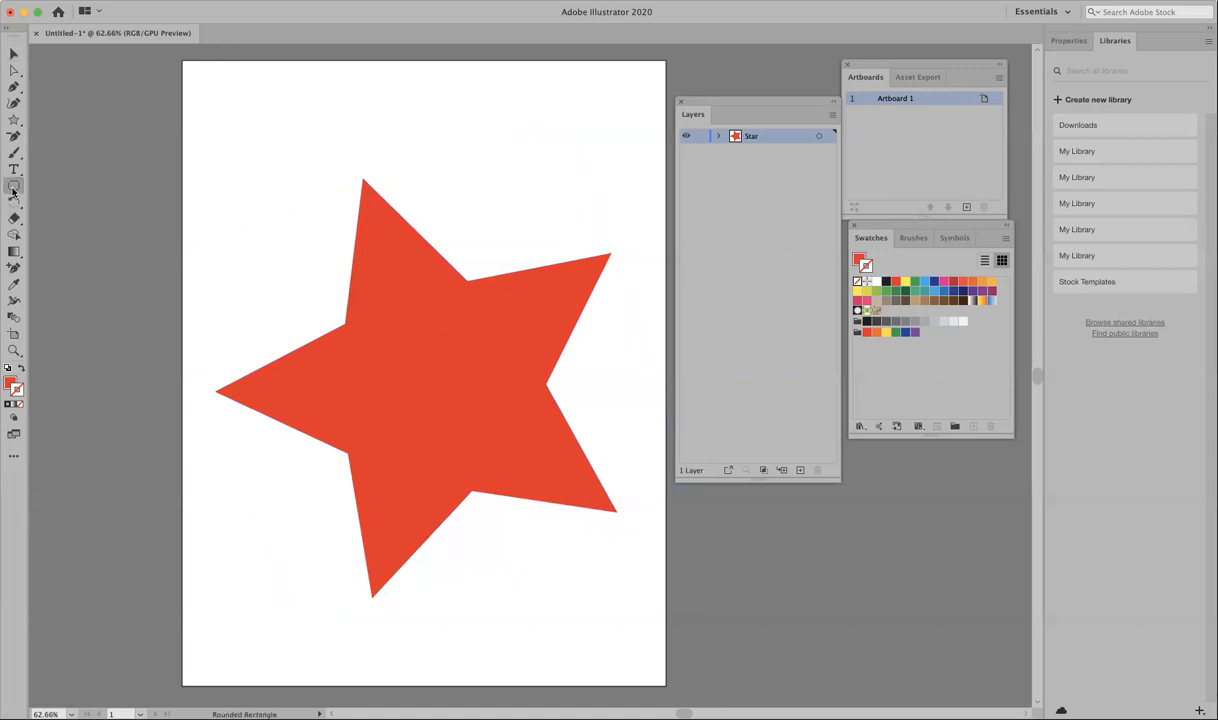
click(12, 118)
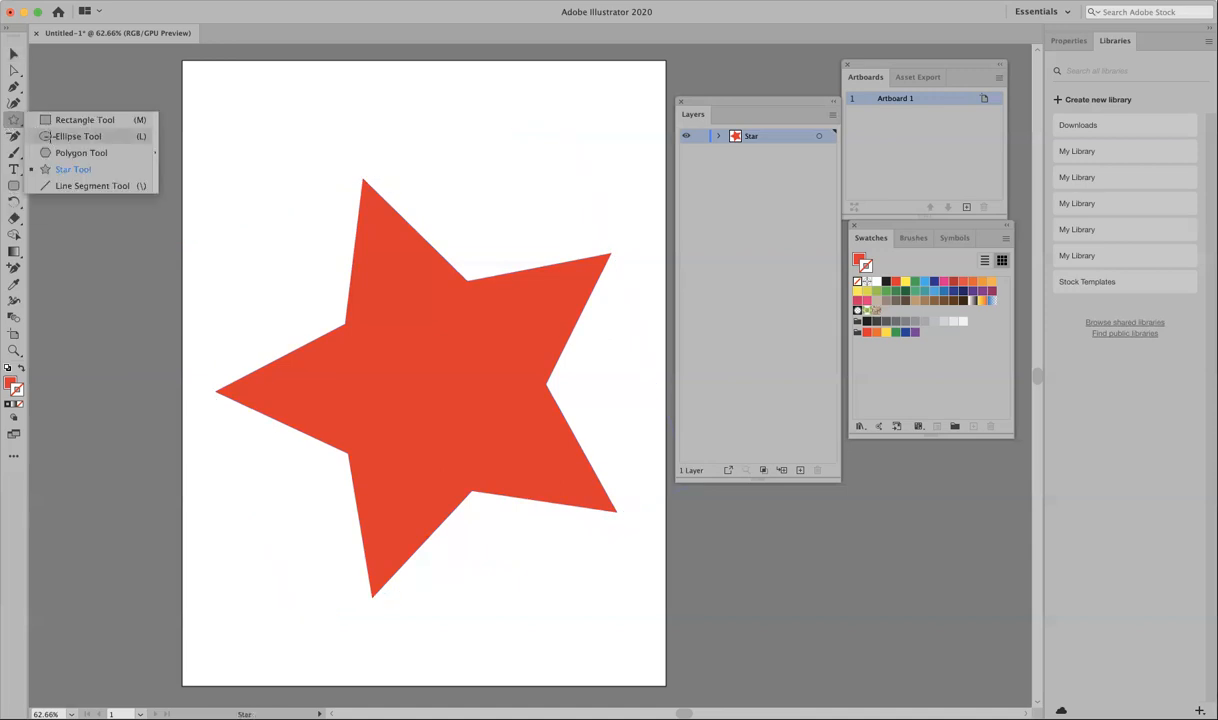
click(46, 131)
drag(317, 266, 485, 432)
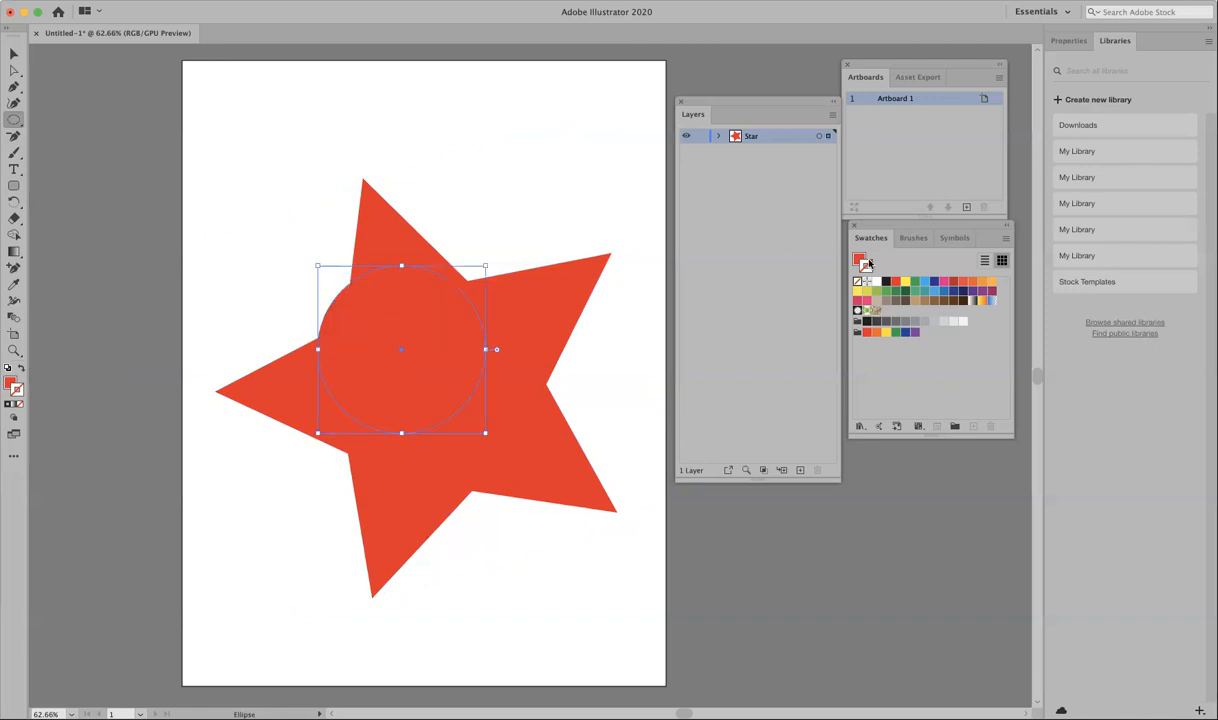
click(915, 282)
click(21, 369)
click(18, 404)
Move the green circle over the star's upper-left notch and nudge the star slightly down and to the right.
click(14, 53)
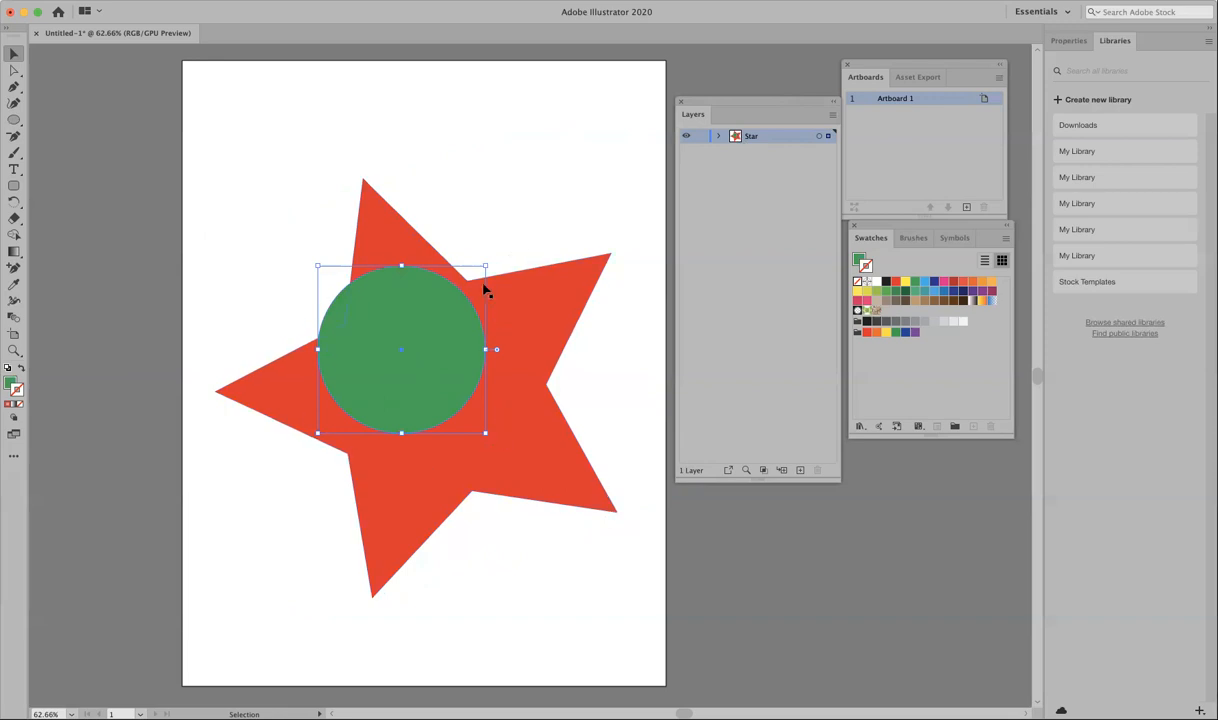
drag(476, 400, 415, 374)
click(492, 367)
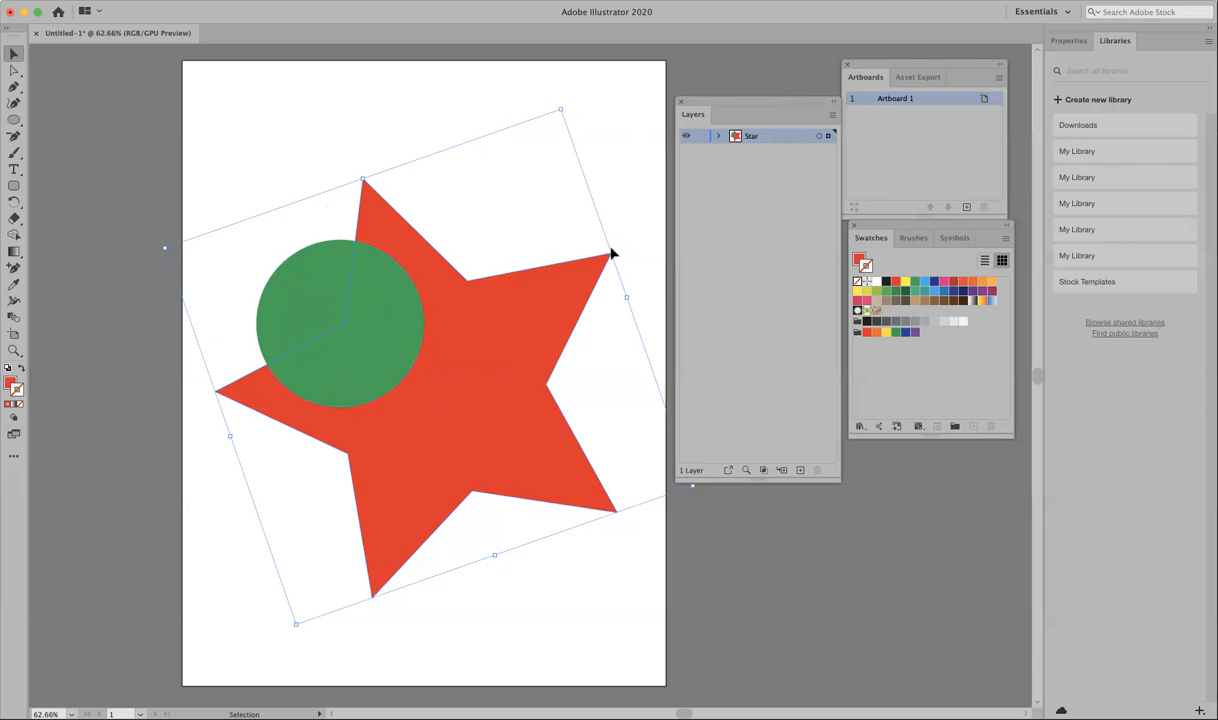
click(302, 281)
click(430, 356)
mouse_move(317, 314)
mouse_down()
mouse_move(333, 351)
mouse_move(340, 320)
mouse_up()
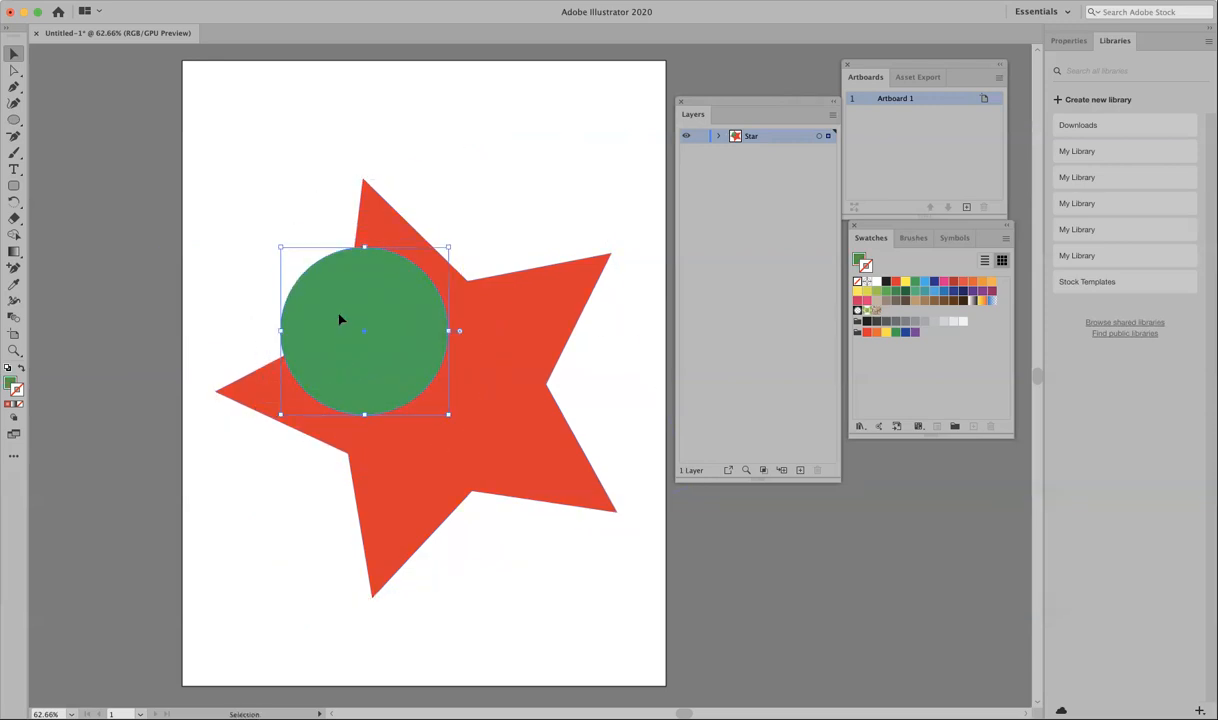
drag(506, 326, 521, 335)
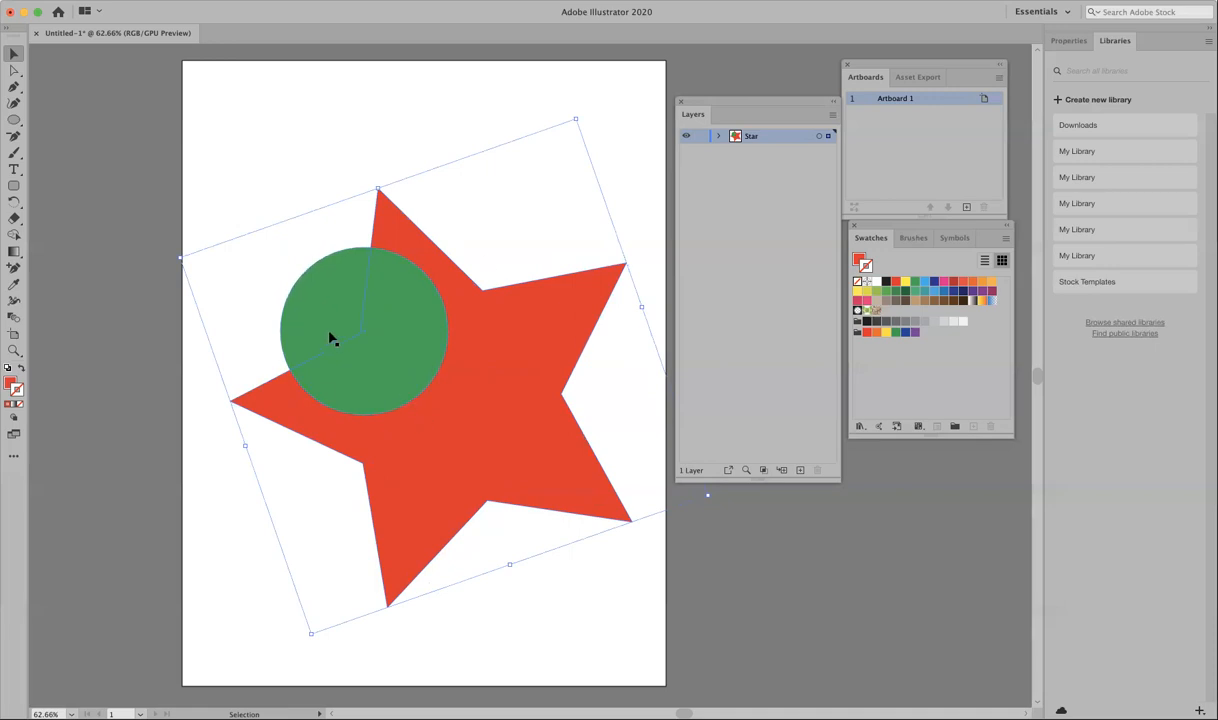
Bring the red star to the front of the stacking order.
click(343, 142)
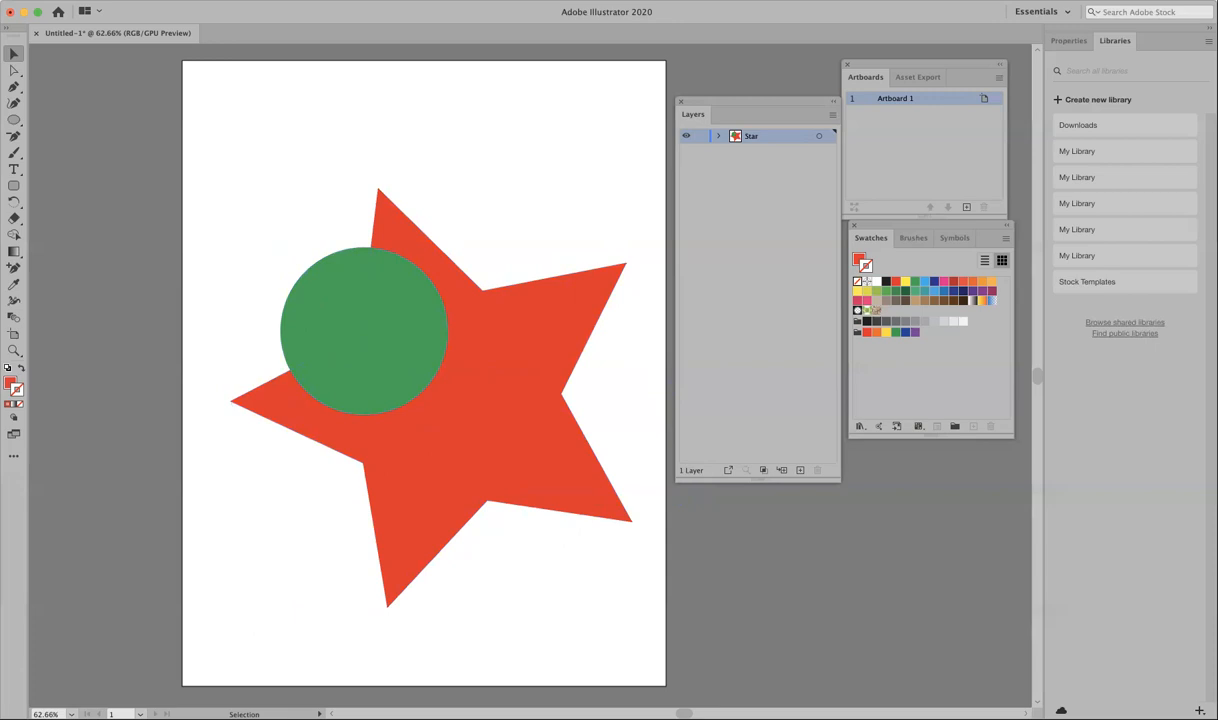
click(471, 447)
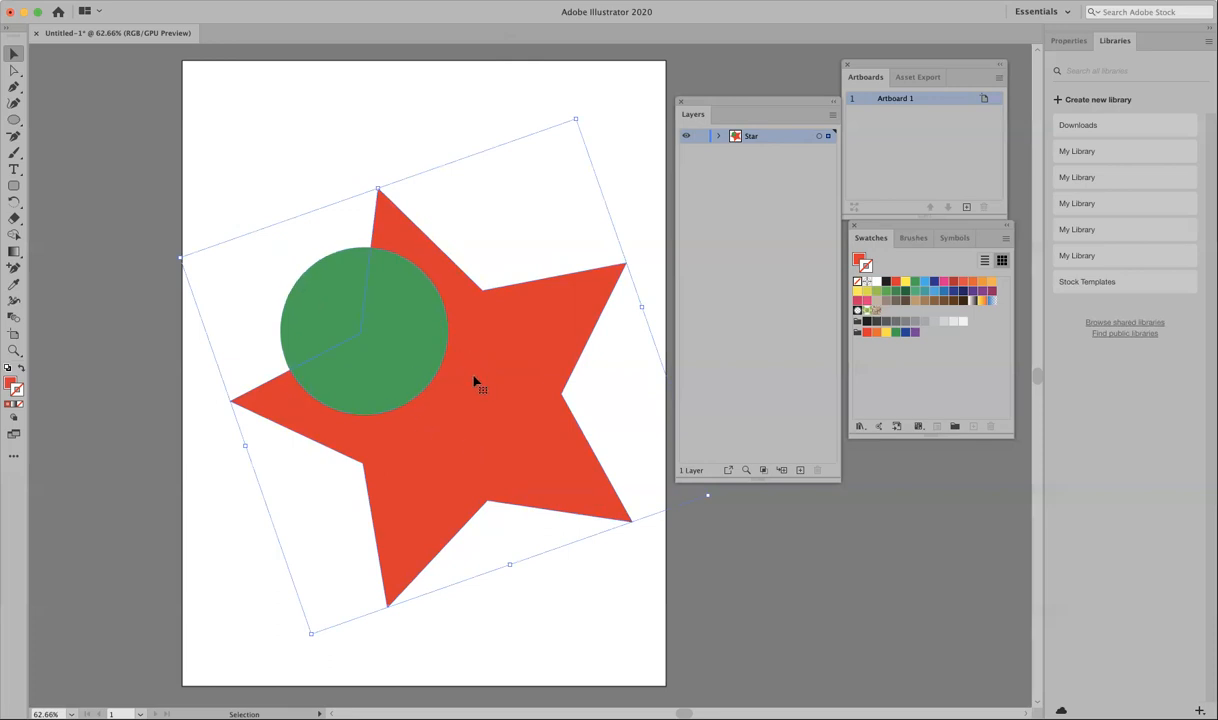
click(359, 0)
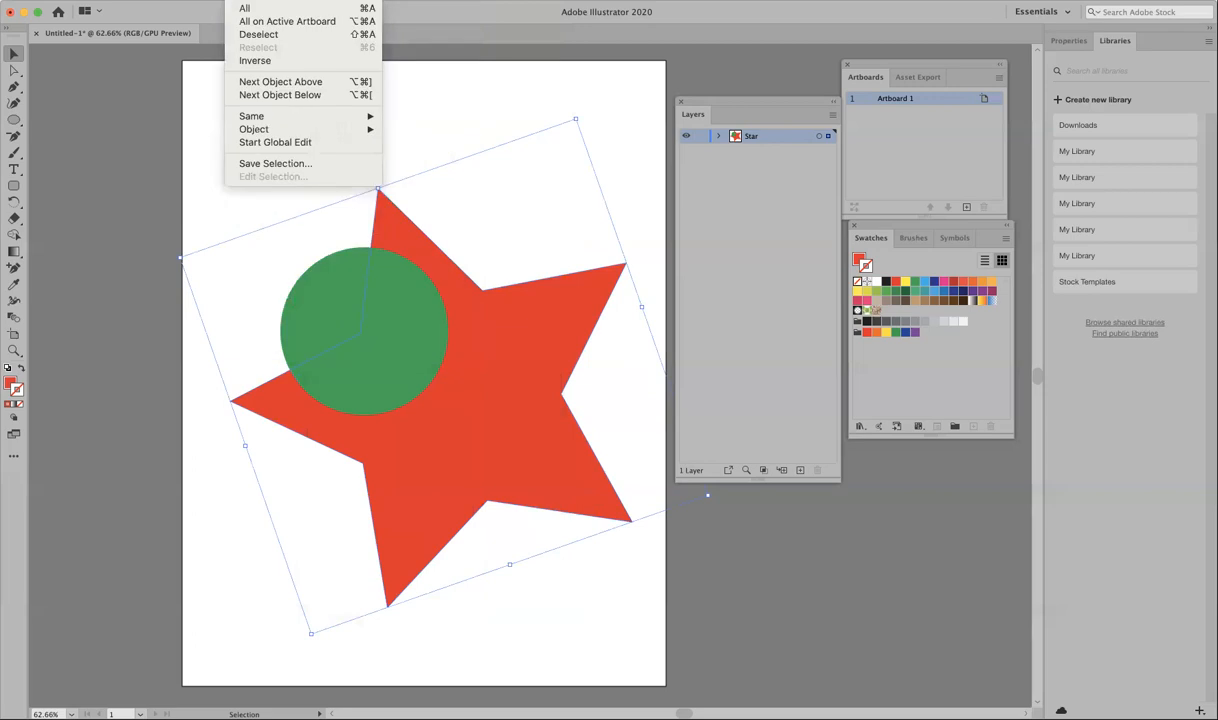
mouse_move(168, 22)
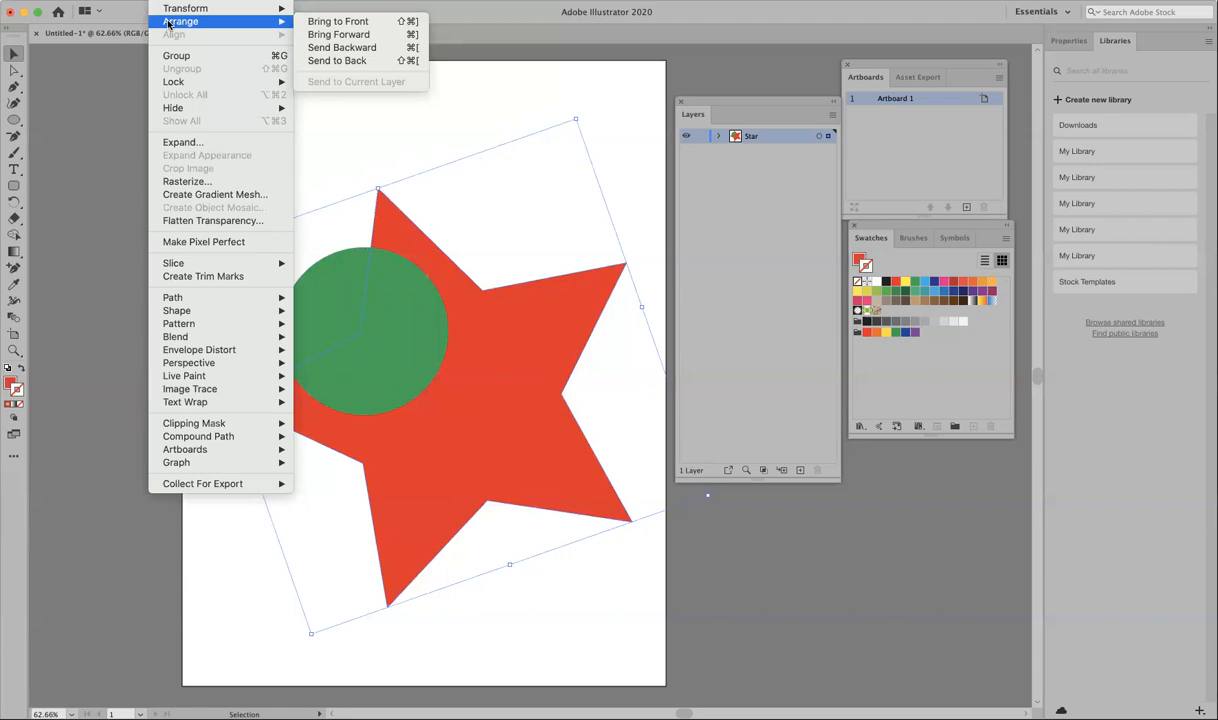
click(330, 22)
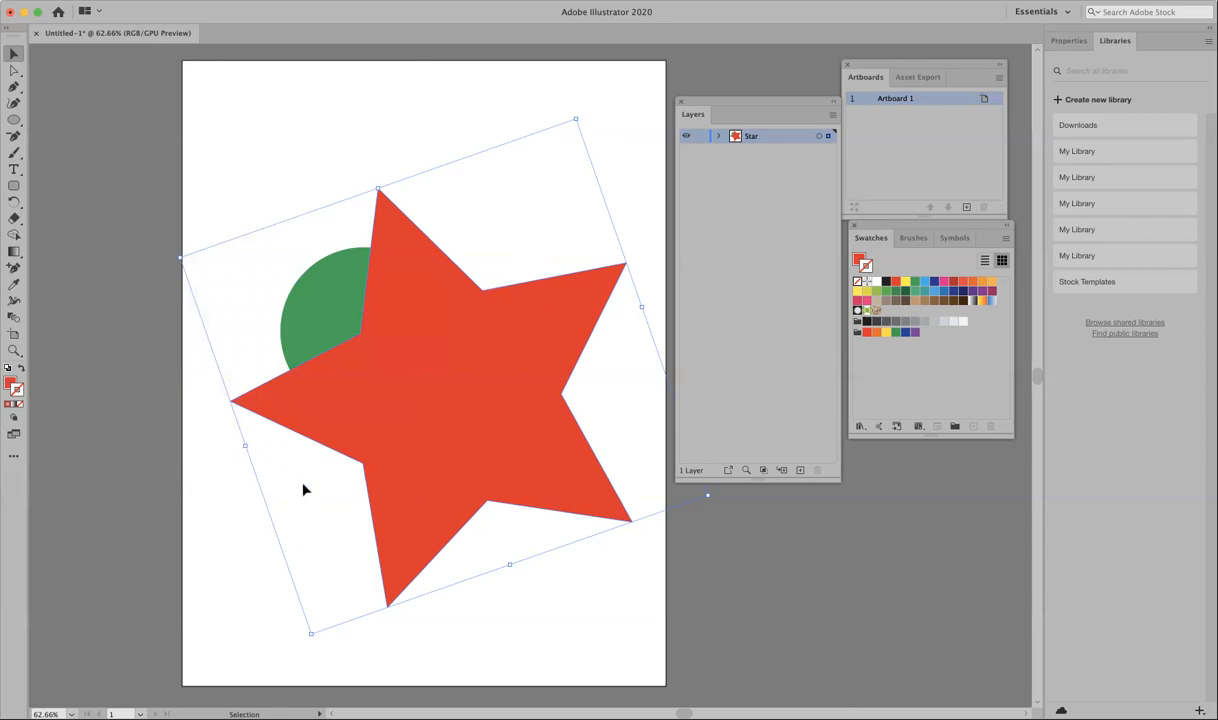
click(322, 140)
click(307, 320)
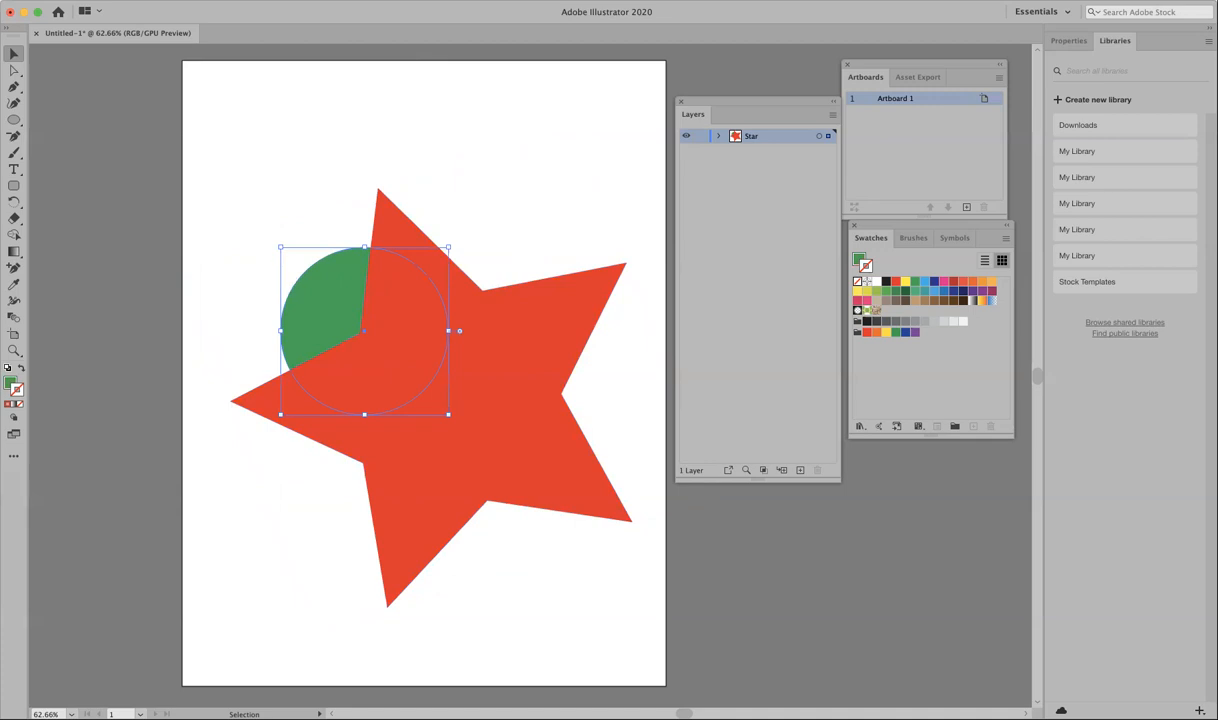
click(168, 1)
mouse_move(171, 22)
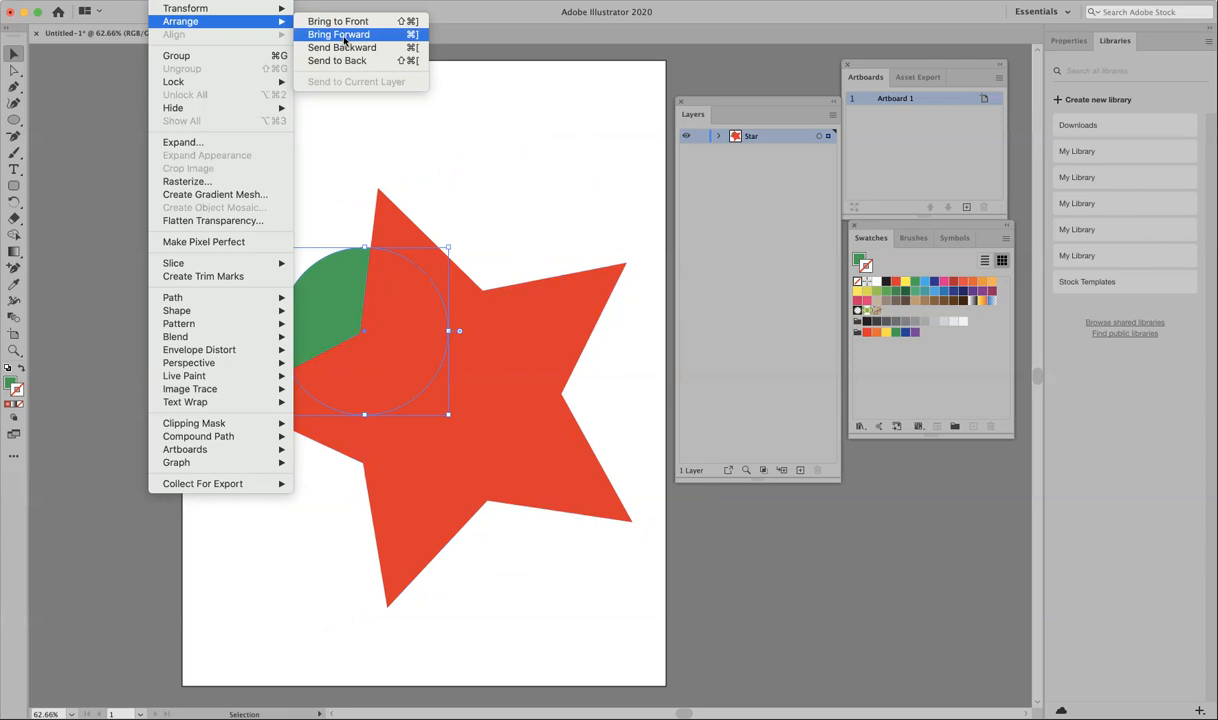
click(457, 136)
click(231, 144)
Draw a rectangle across the star and circle, and fill it with yellow and no stroke.
drag(14, 117, 43, 120)
mouse_move(339, 303)
mouse_down()
mouse_move(410, 340)
mouse_move(463, 406)
mouse_up()
click(905, 283)
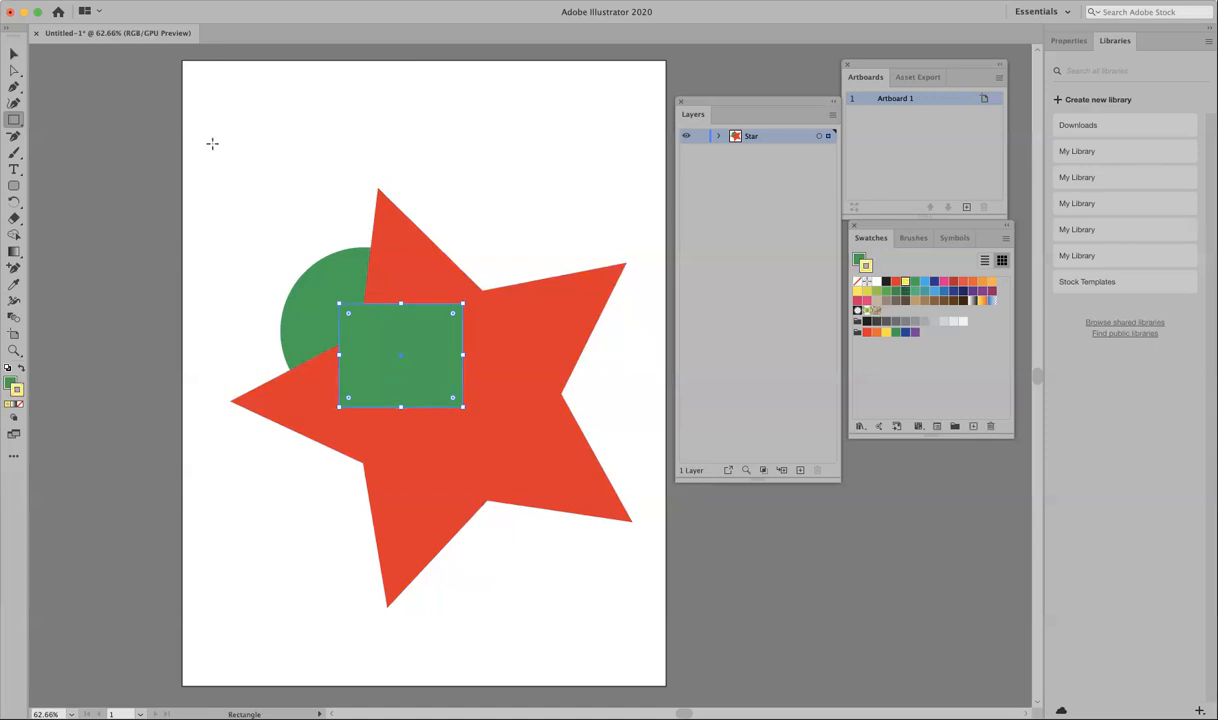
click(21, 368)
click(21, 402)
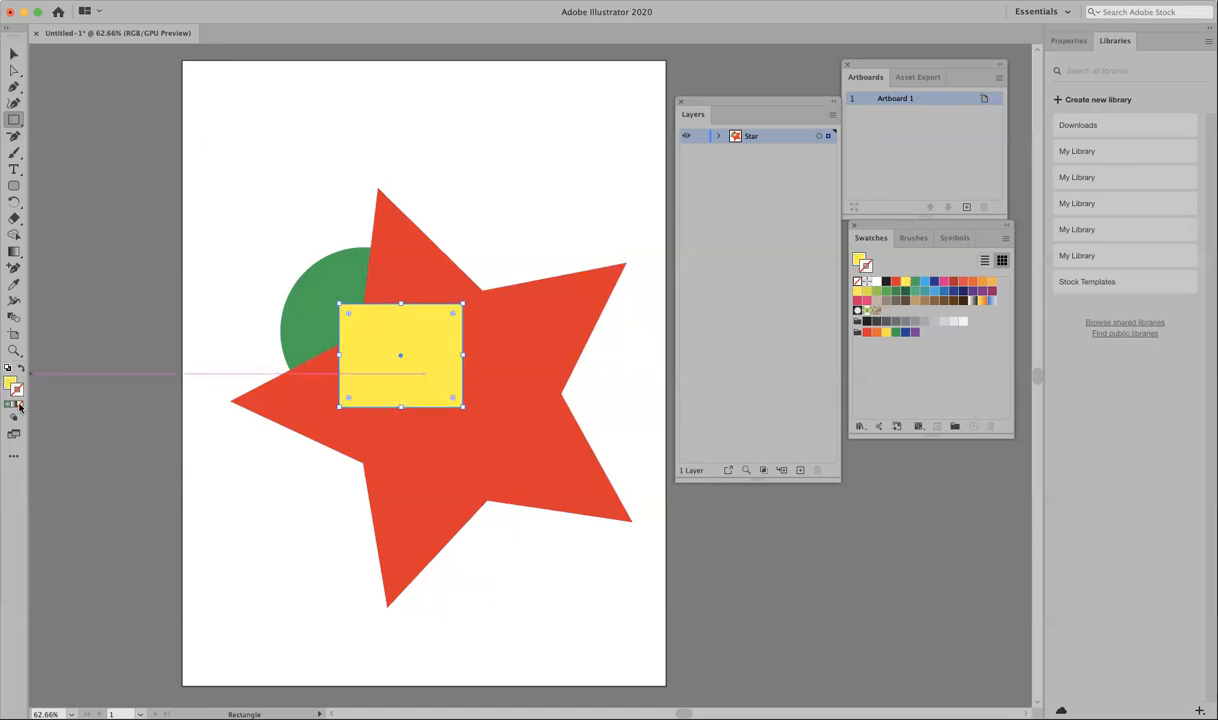
Move the yellow rectangle up and to the left so it overlaps the green circle more.
click(400, 355)
click(372, 350)
click(14, 53)
drag(416, 375, 357, 356)
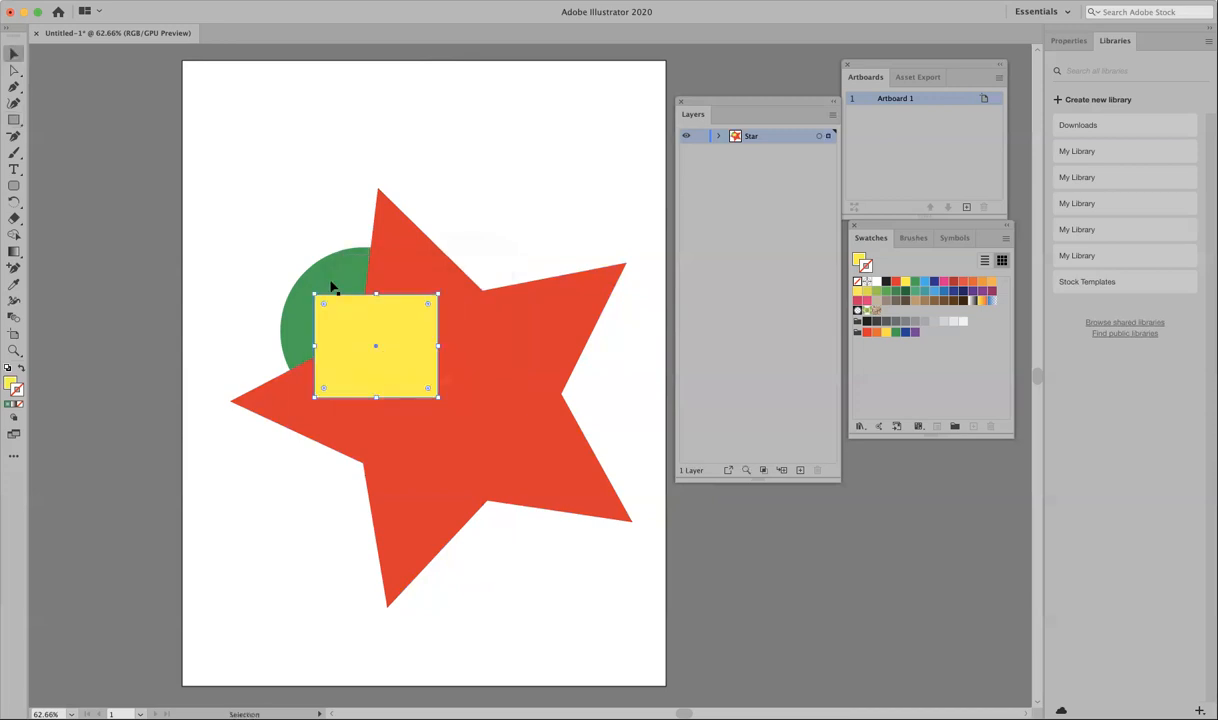
Bring the green circle forward one level in the stacking order.
click(307, 276)
shift+click(320, 352)
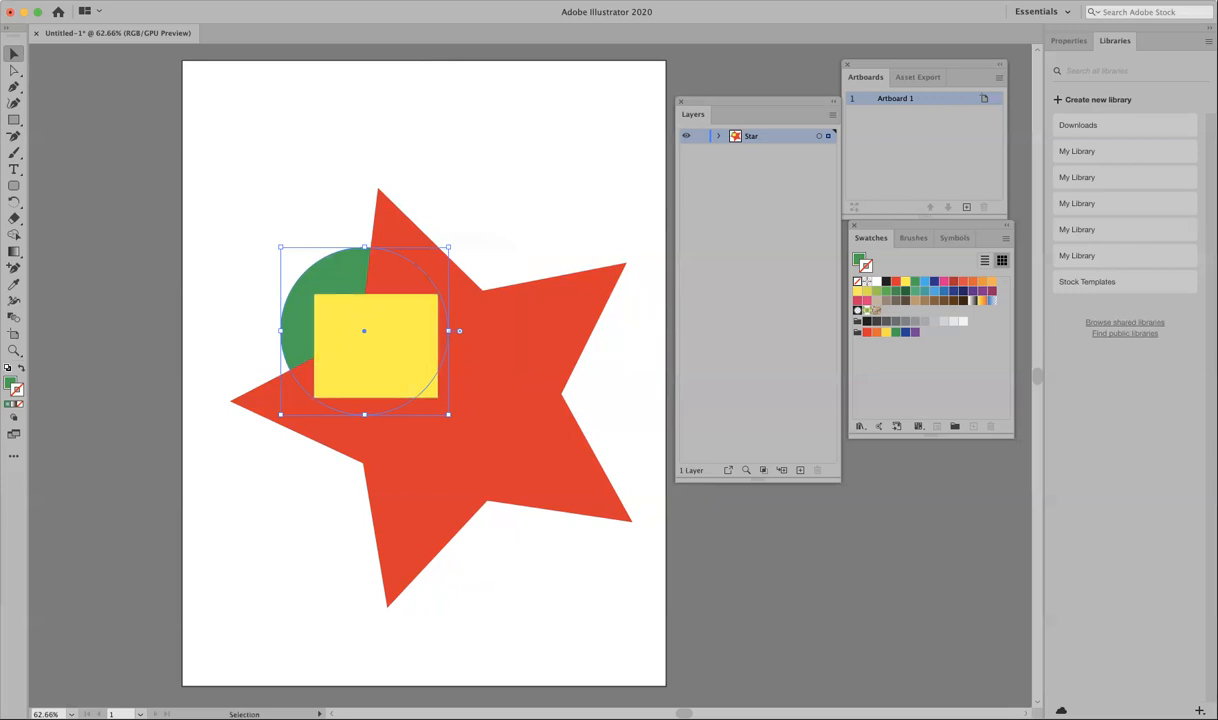
click(167, 0)
mouse_move(170, 22)
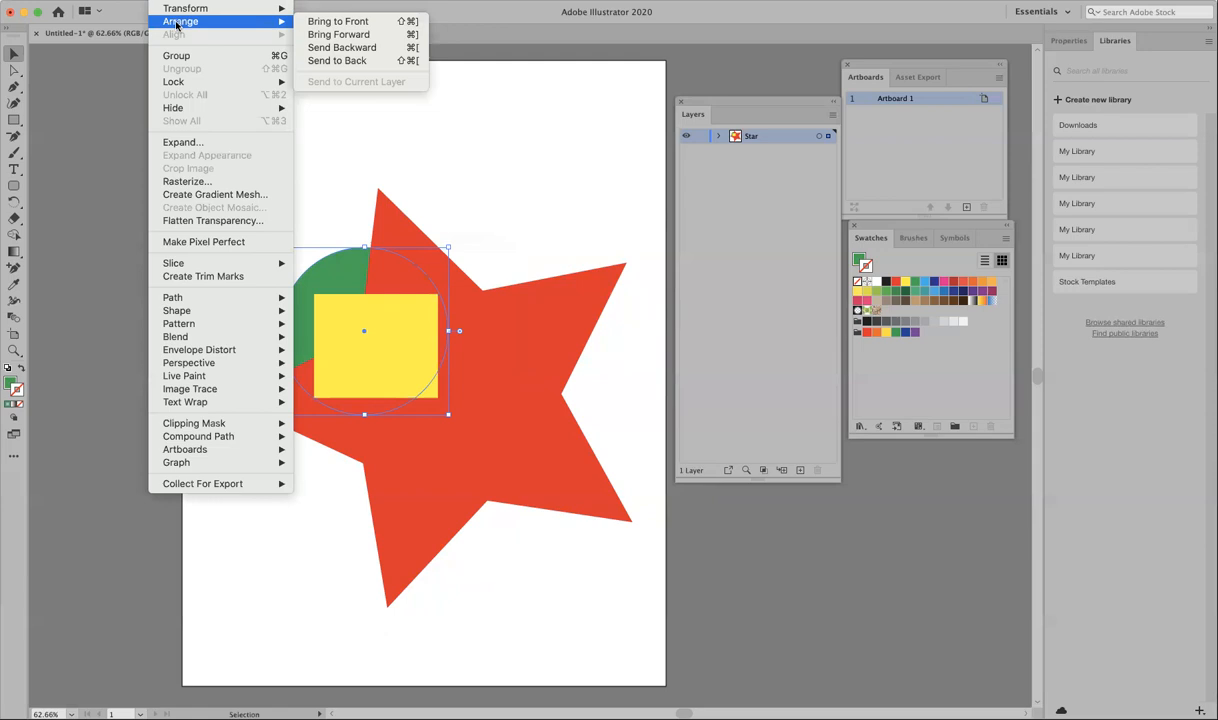
click(330, 36)
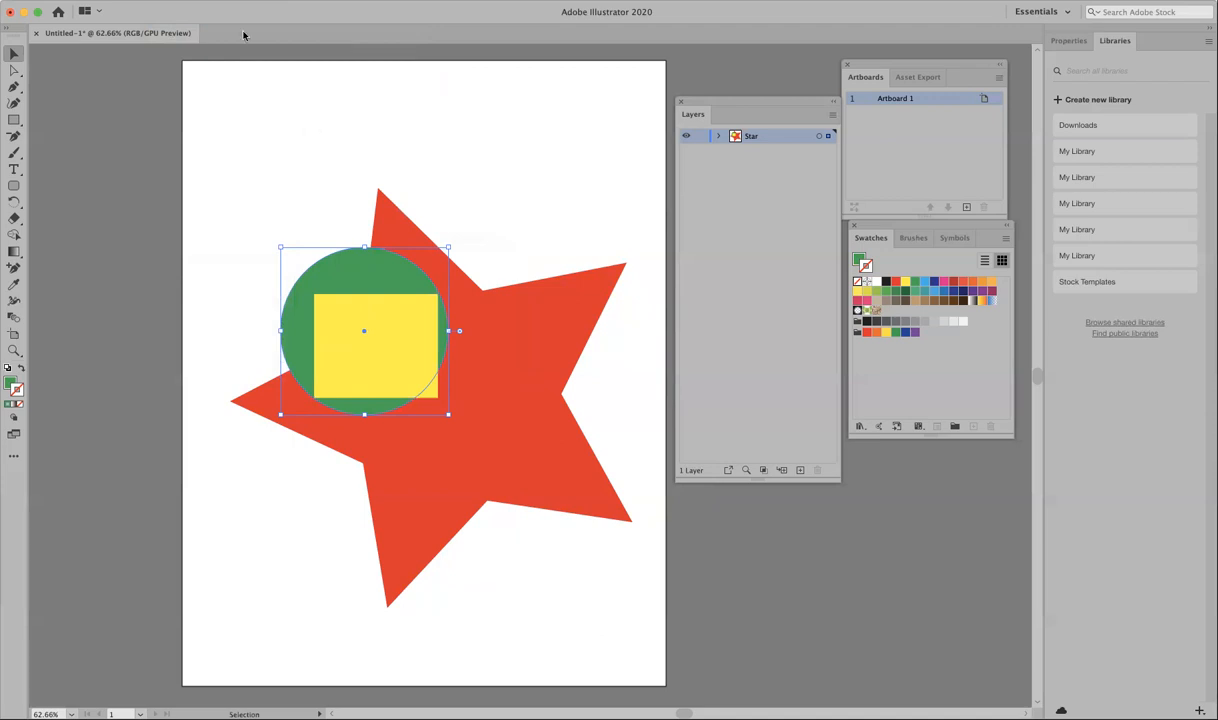
Send the green circle to the back of the stacking order and deselect it.
click(170, 2)
mouse_move(200, 21)
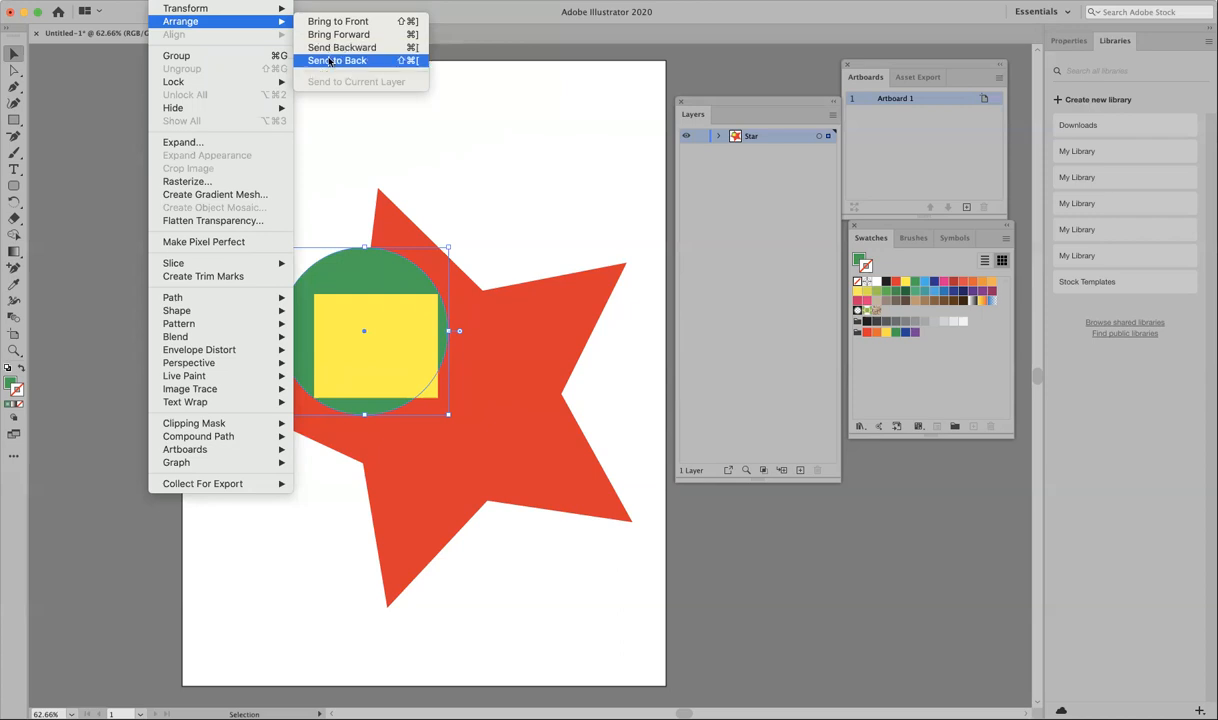
click(331, 62)
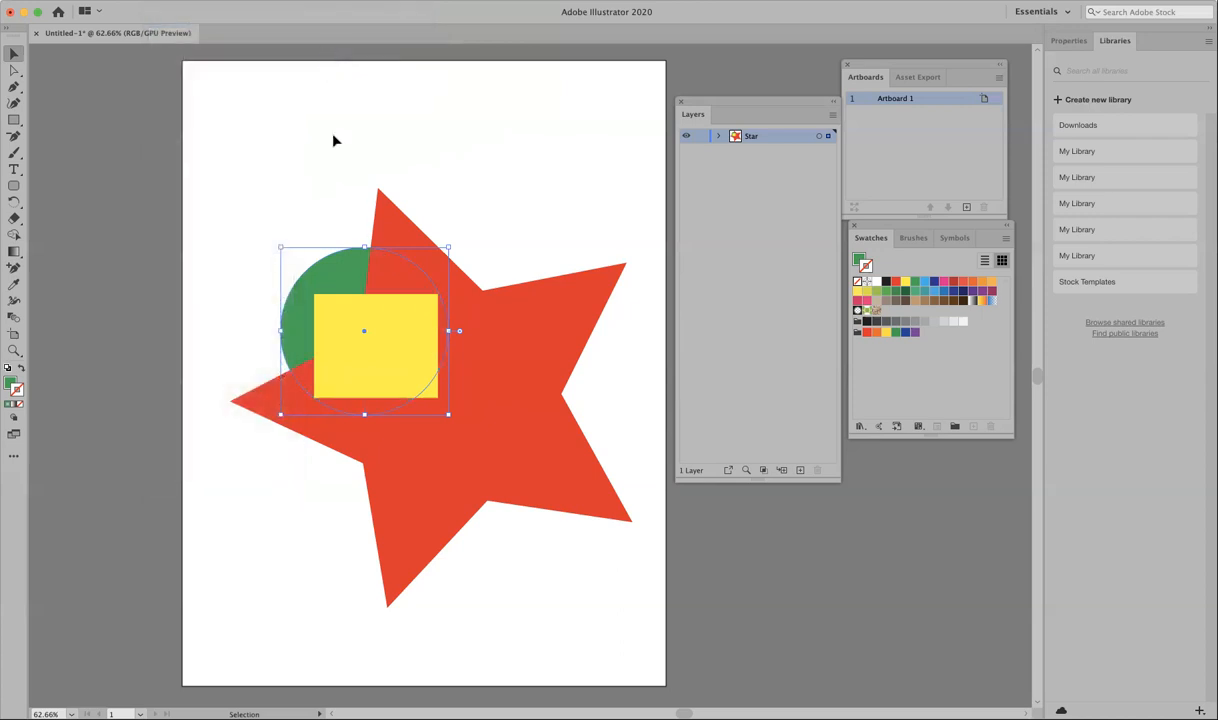
click(335, 201)
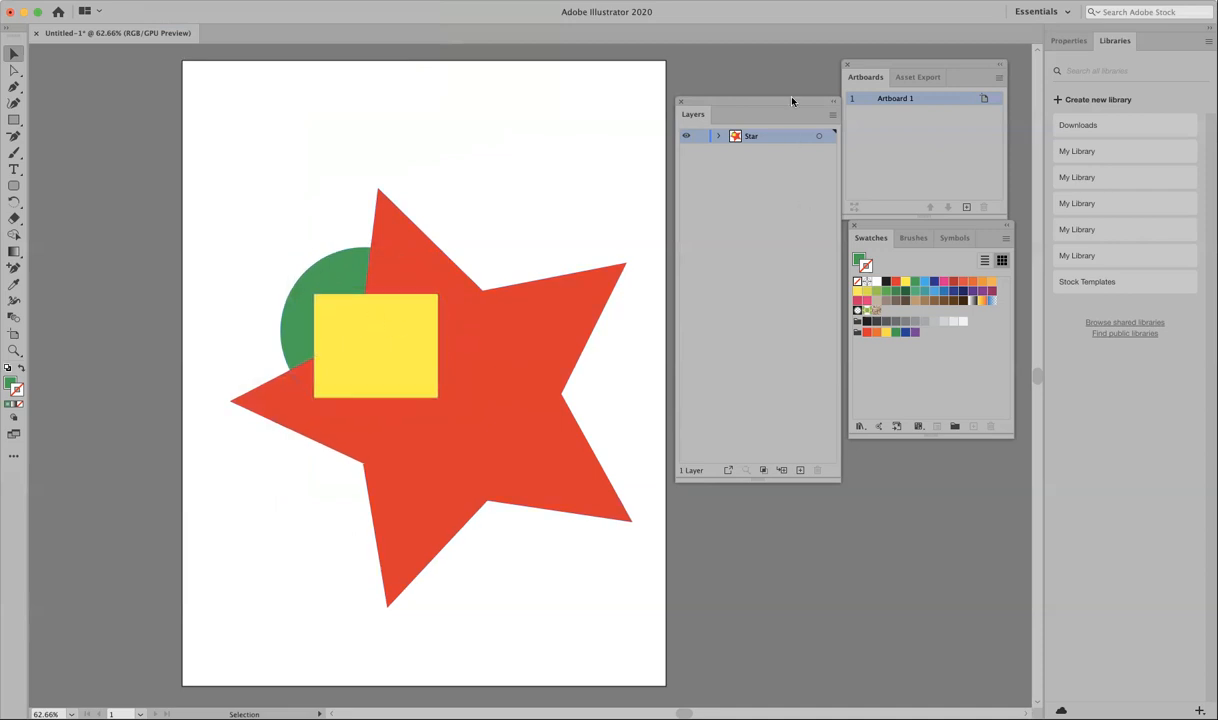
Add a new layer with default settings above the Star layer, and another one above it named Green Circle.
drag(701, 101, 700, 91)
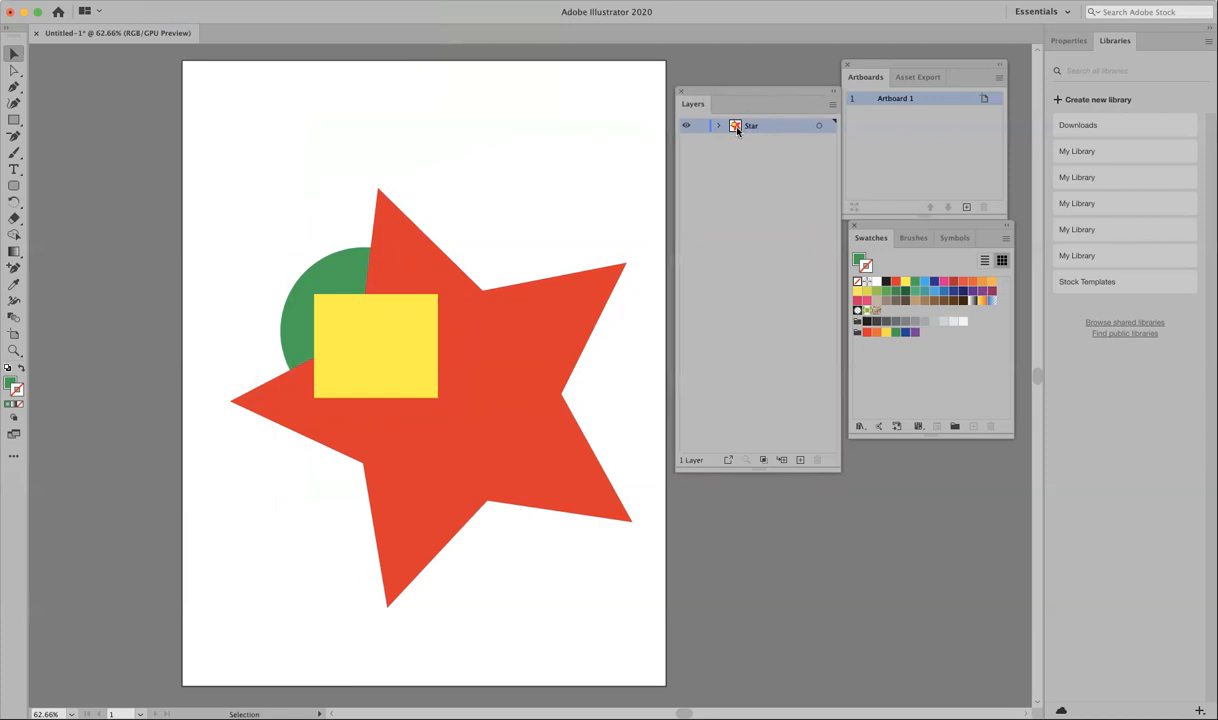
click(800, 461)
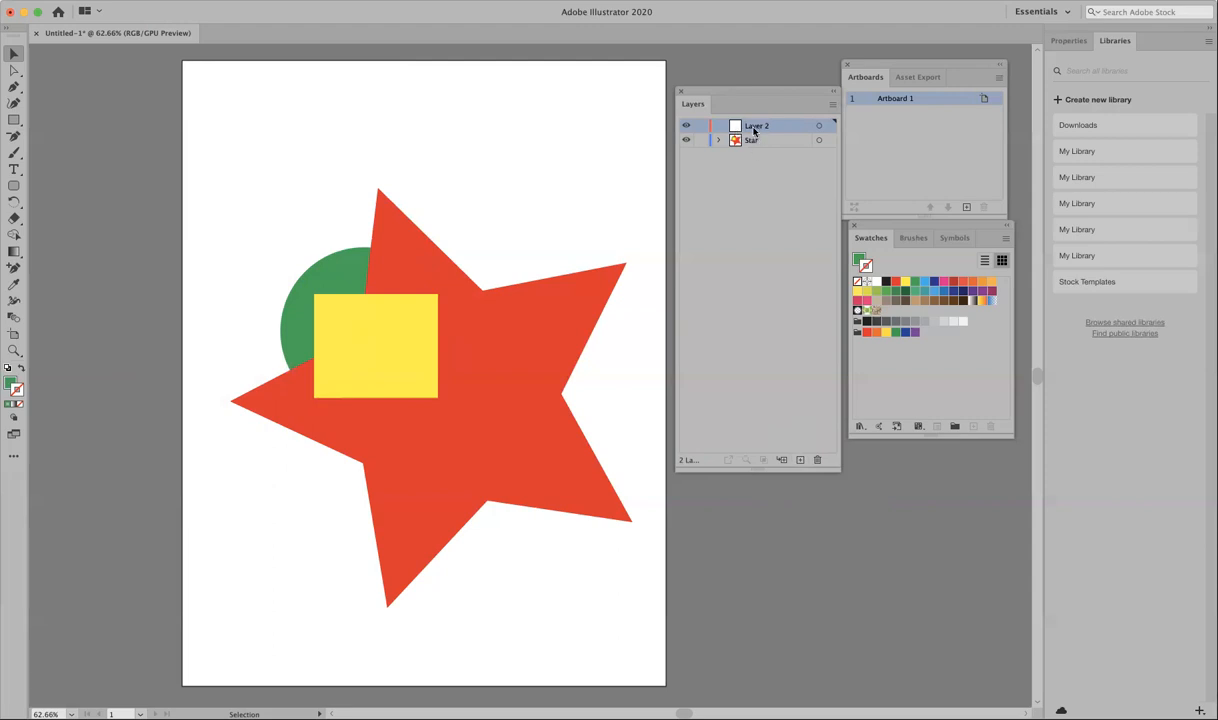
click(831, 107)
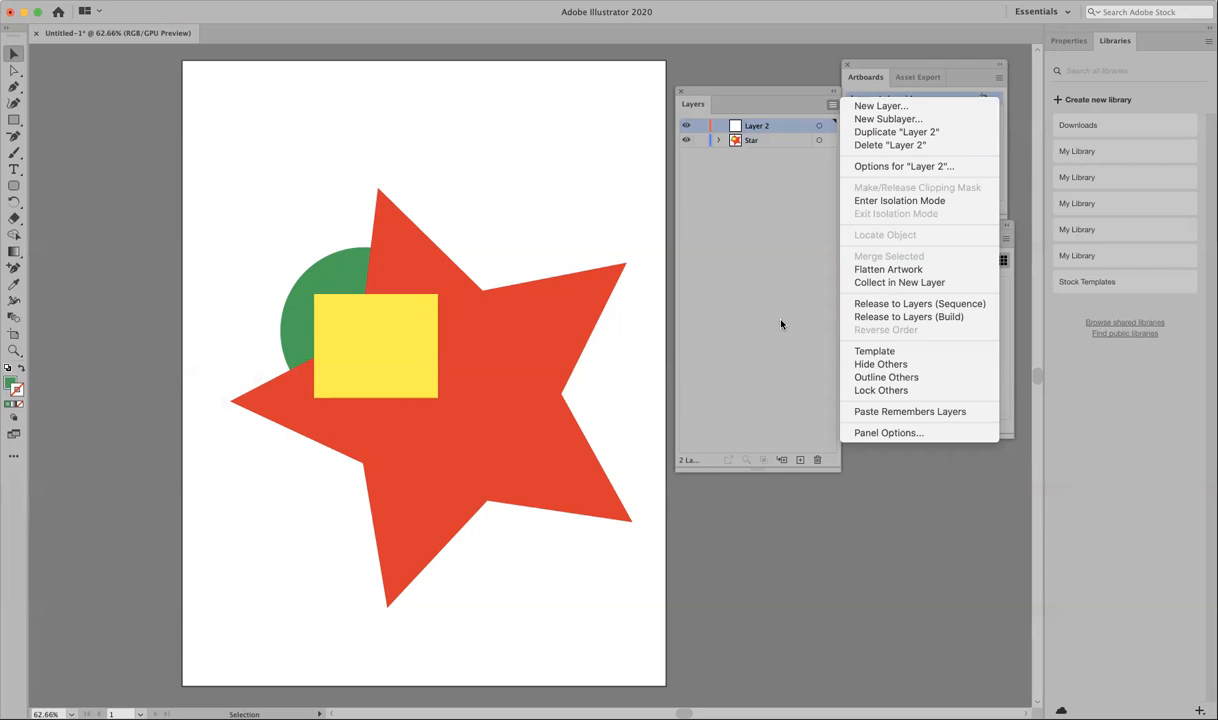
click(873, 106)
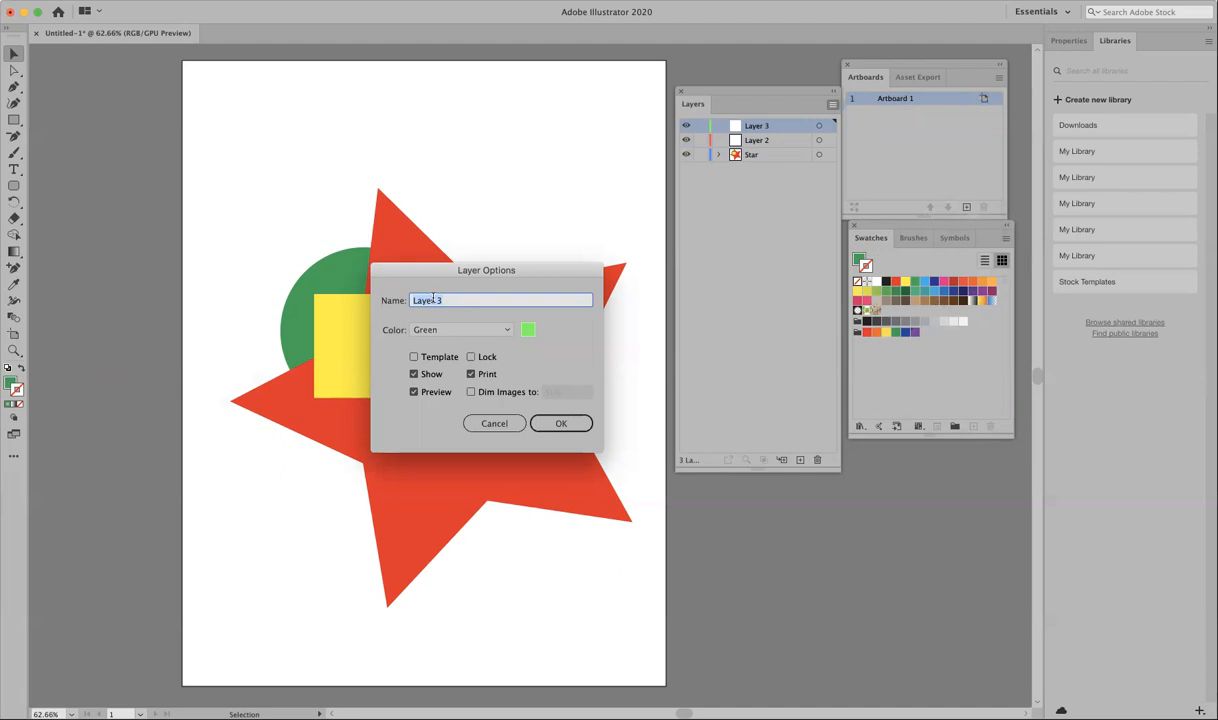
text(Green Circle)
click(557, 423)
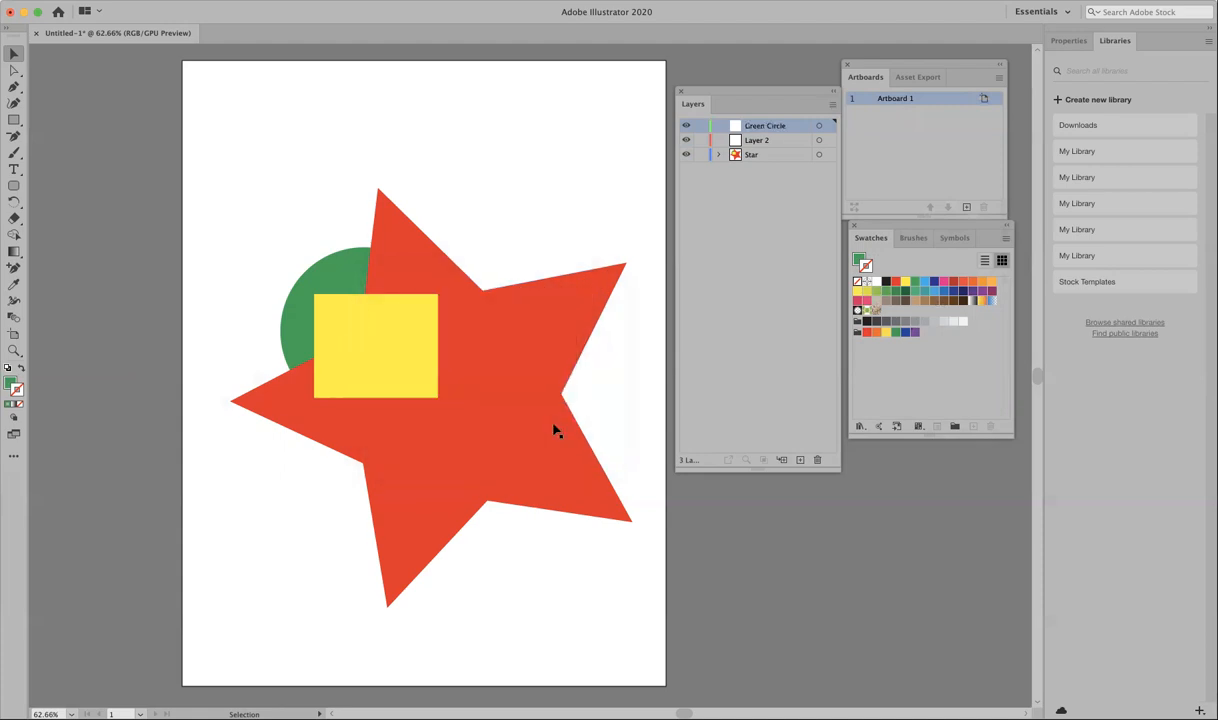
Rename Layer 2 as Yellow Square.
click(757, 141)
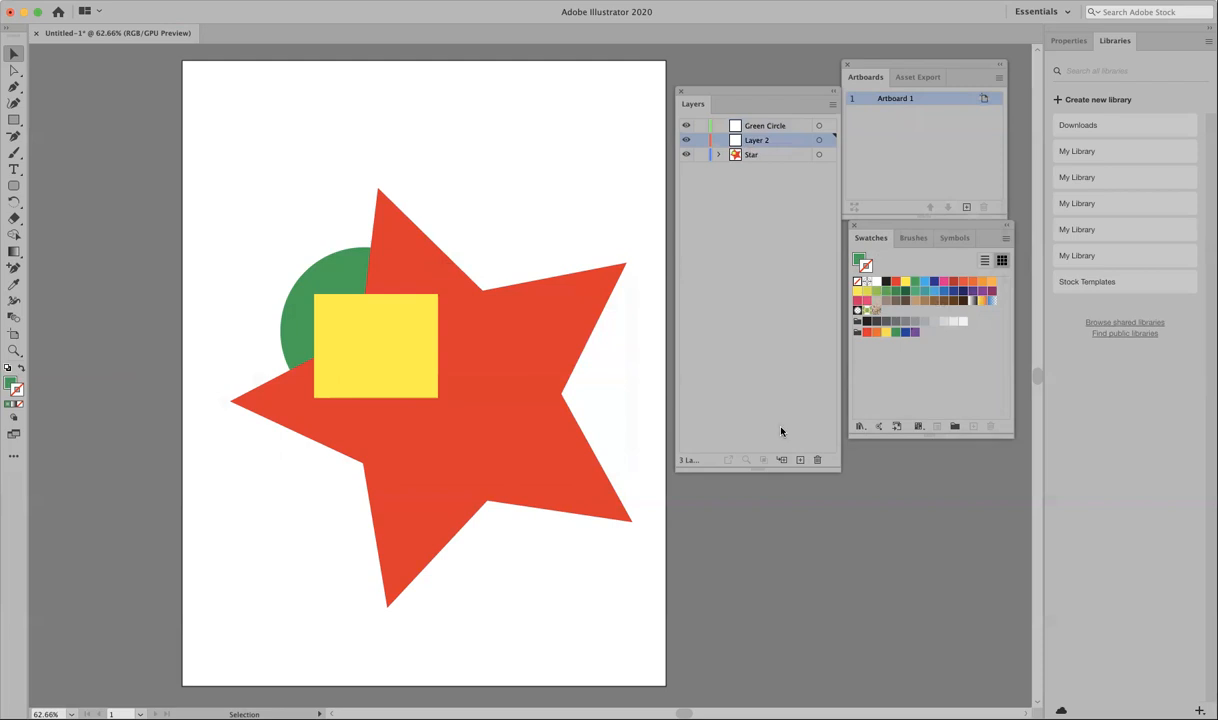
double_click(755, 143)
text(Yellow)
text( Square)
key(Return)
Check which layer the yellow rectangle, the star and the green circle belong to by selecting them in turn.
click(758, 156)
click(415, 335)
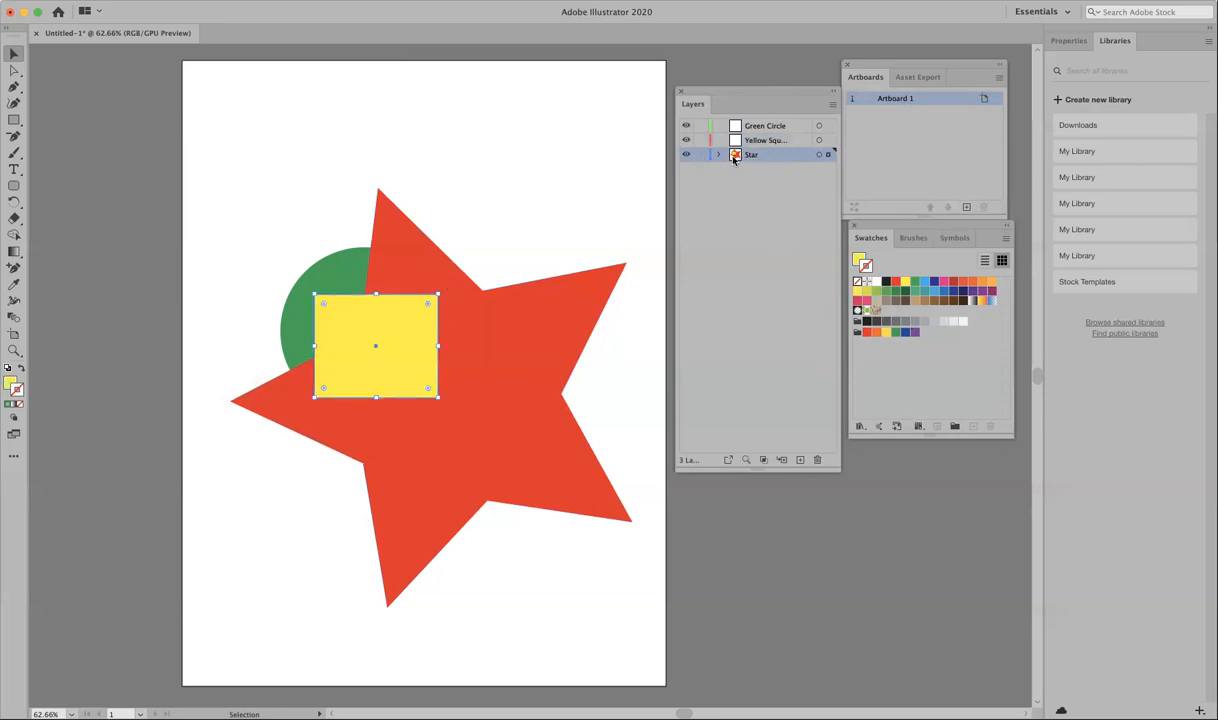
click(492, 365)
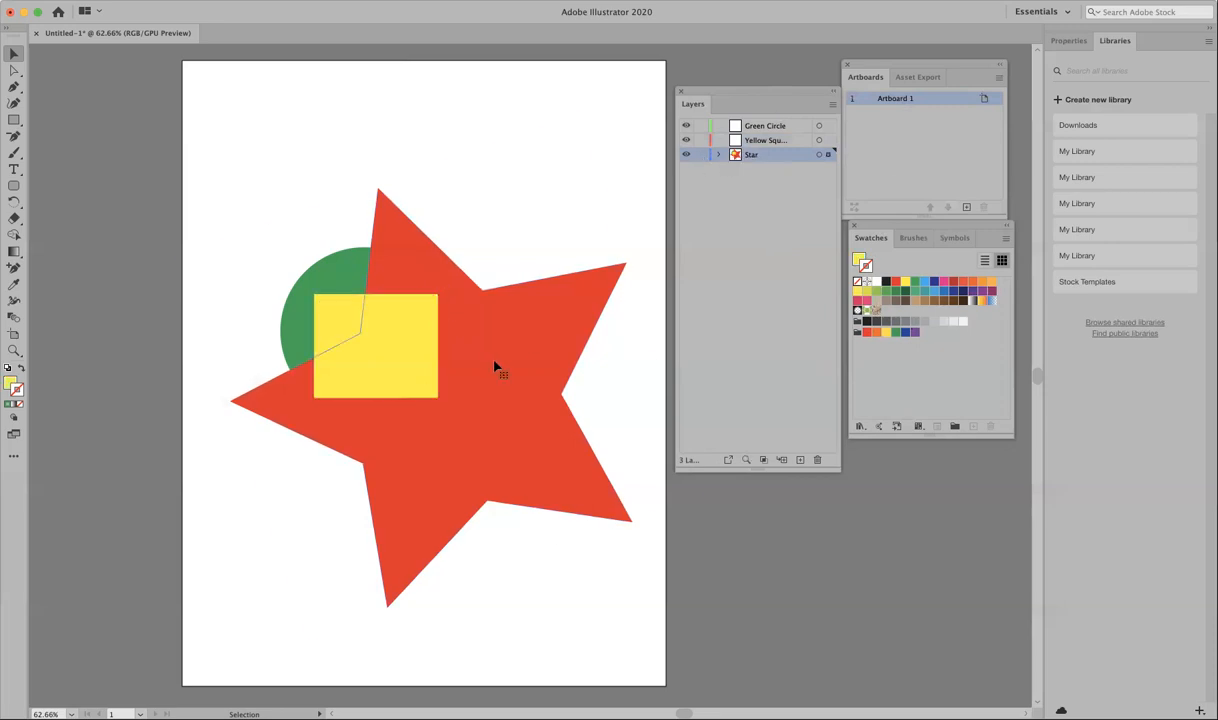
click(317, 281)
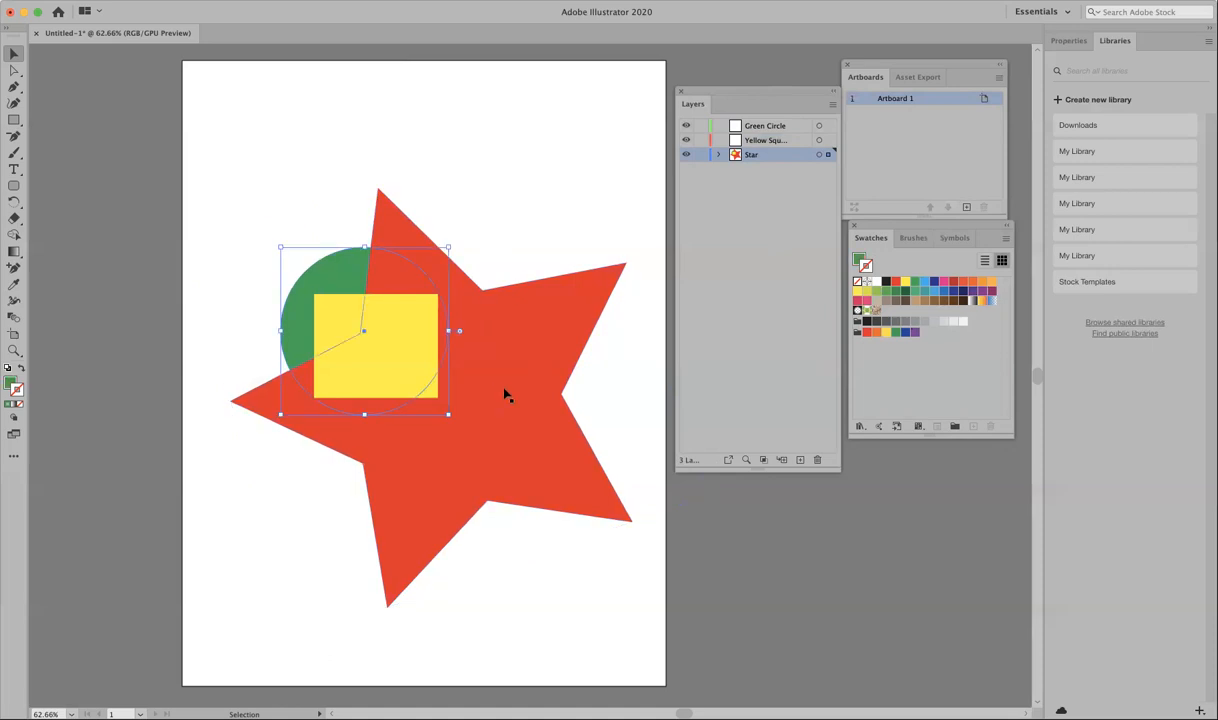
click(414, 206)
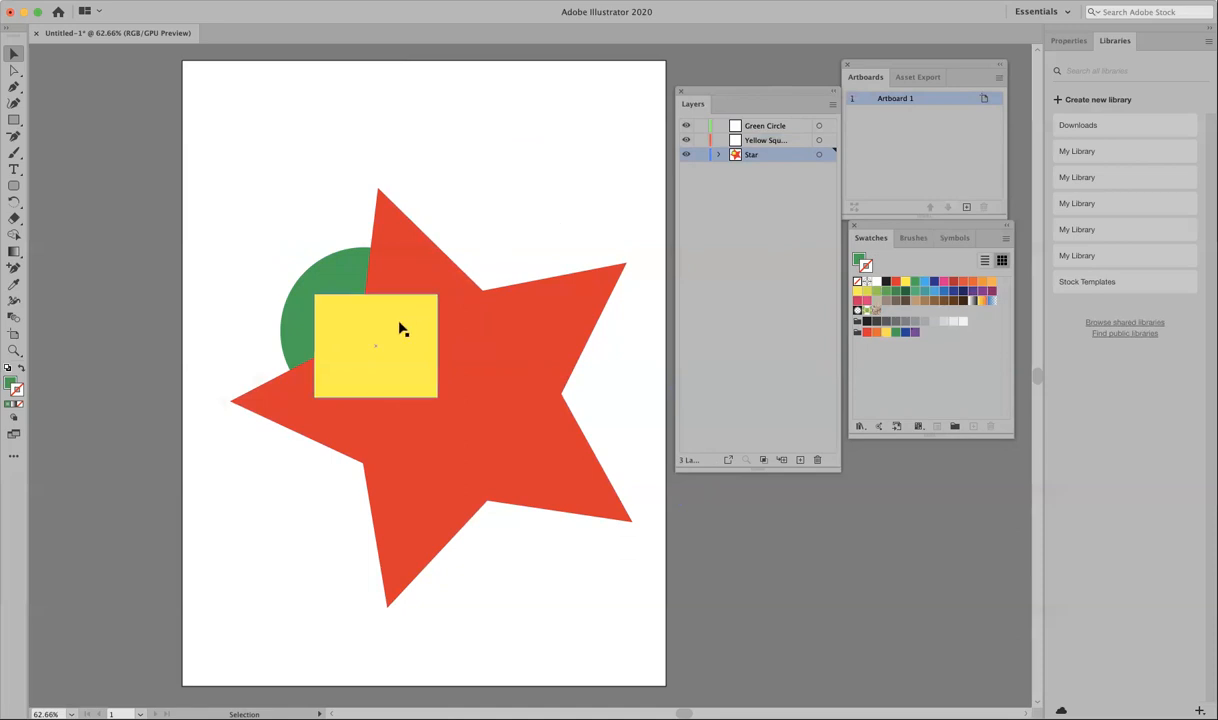
Move the yellow rectangle from the Star layer to the Yellow Square layer, and the green circle to the Green Circle layer.
click(417, 356)
drag(828, 156, 828, 147)
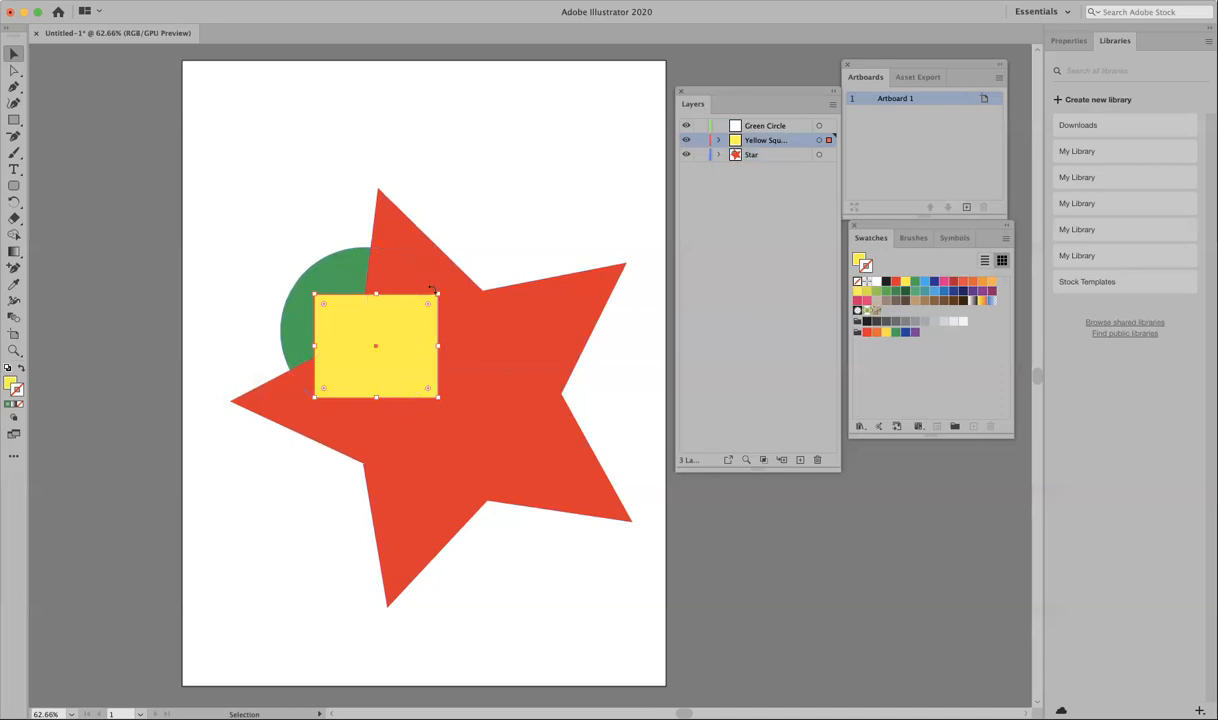
click(500, 192)
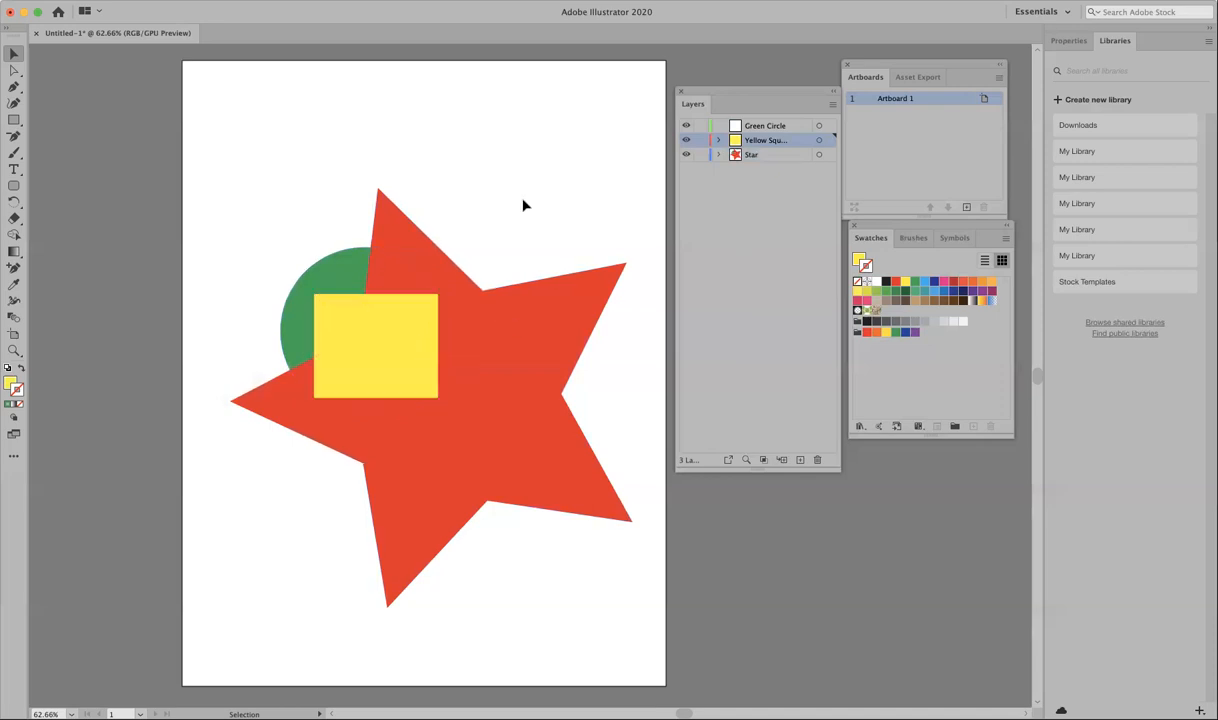
click(314, 266)
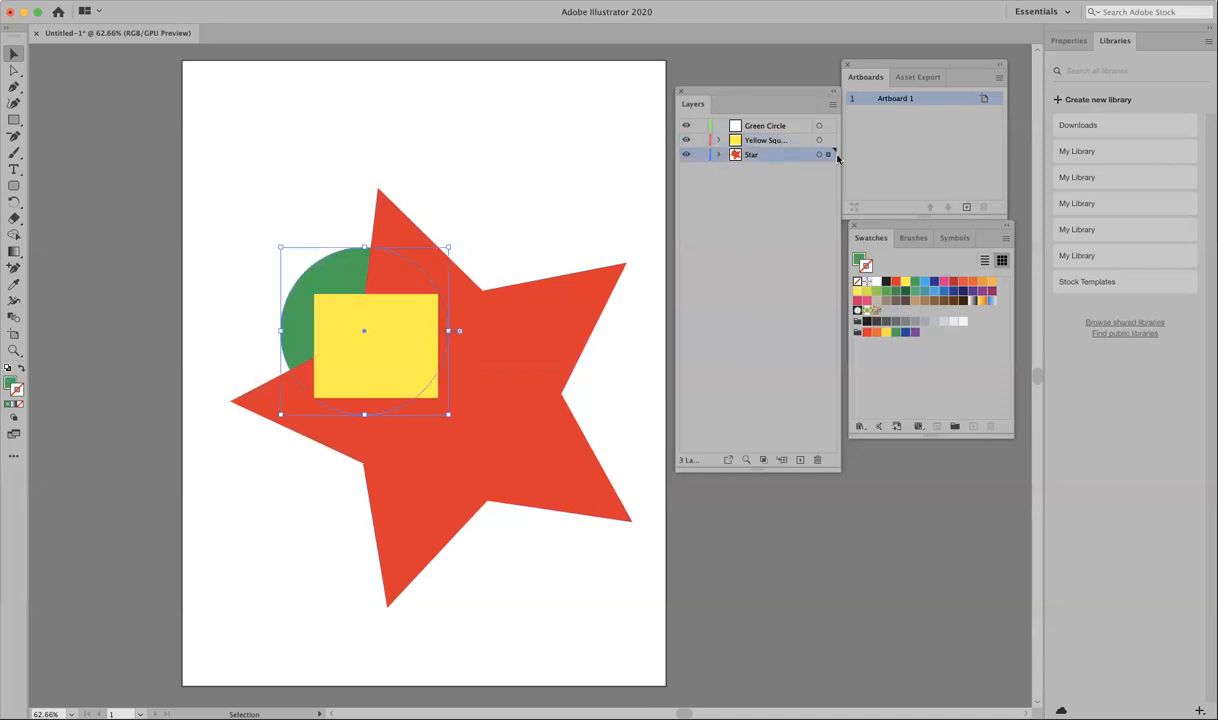
drag(828, 156, 788, 127)
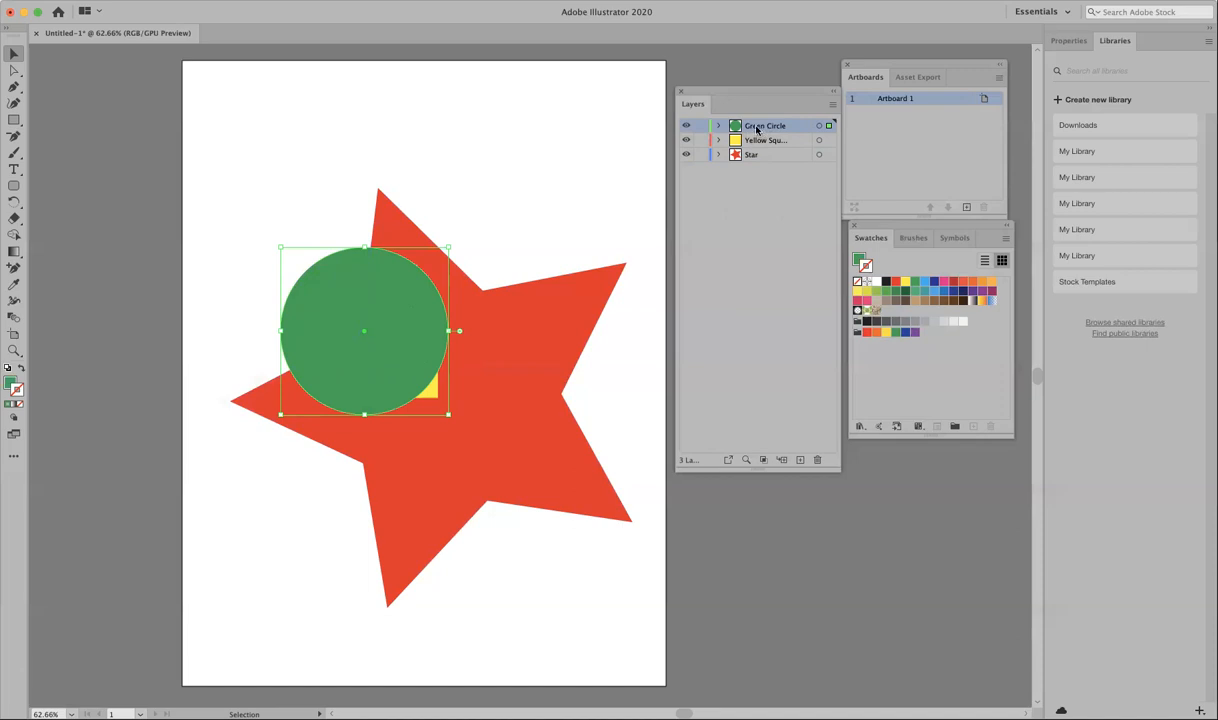
Hide and show the Green Circle and Yellow Square layers in turn to check what each contains.
click(686, 126)
click(686, 126)
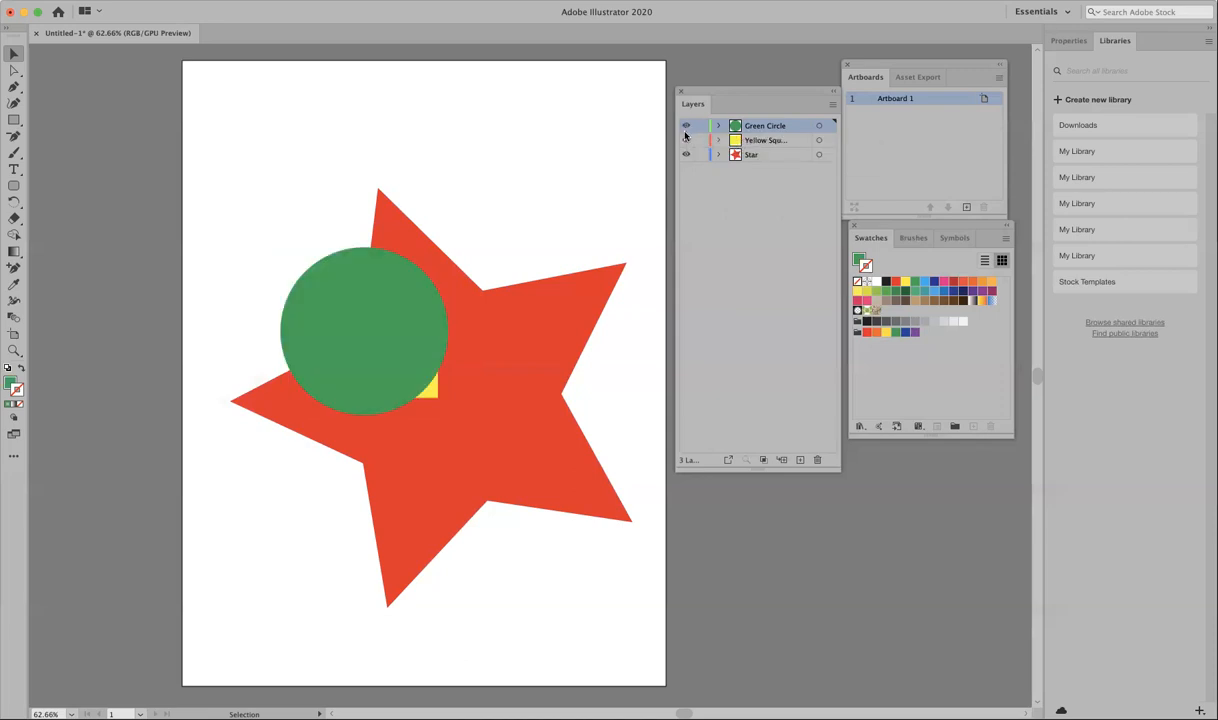
click(686, 126)
click(686, 140)
click(686, 140)
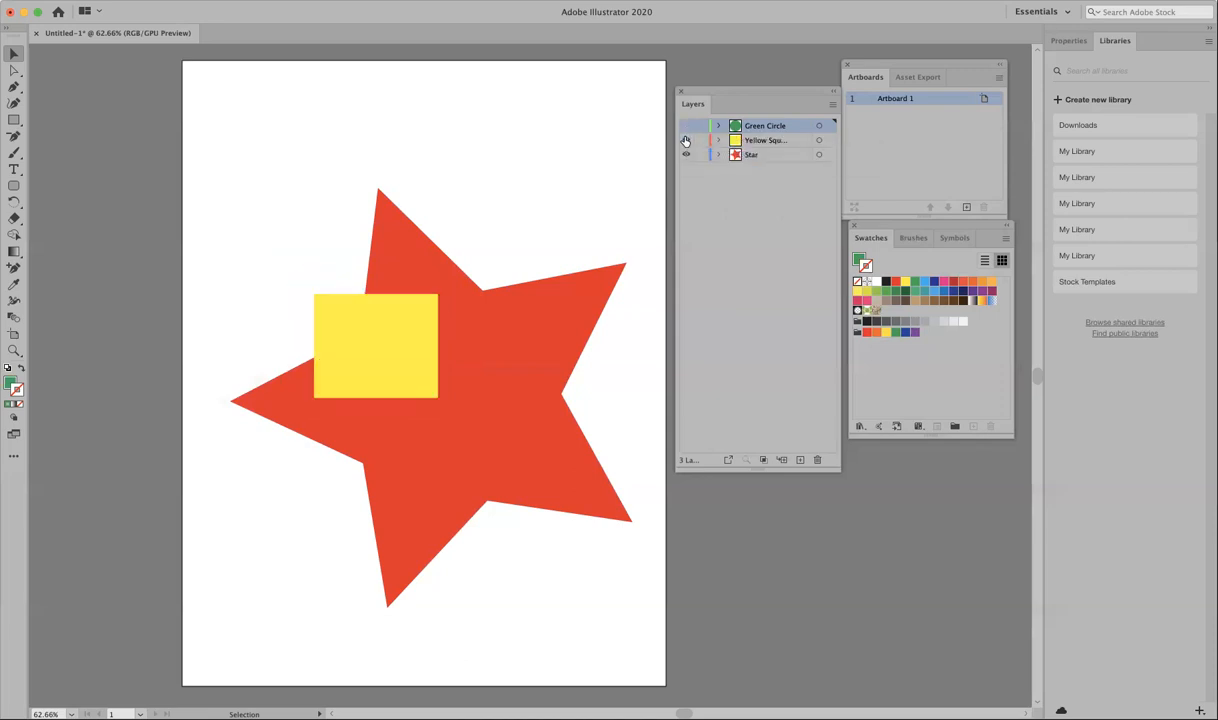
click(686, 126)
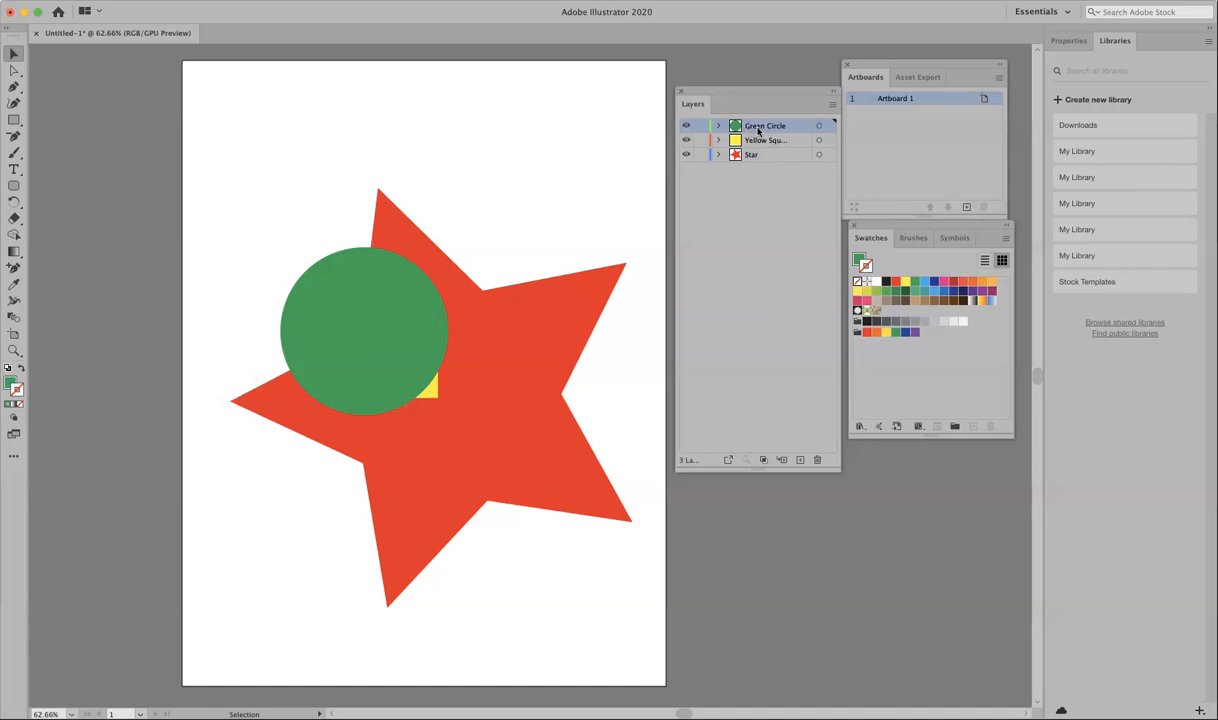
Move the green circle up and to the left so it uncovers more of the yellow rectangle, keeping it selected.
drag(394, 340, 370, 304)
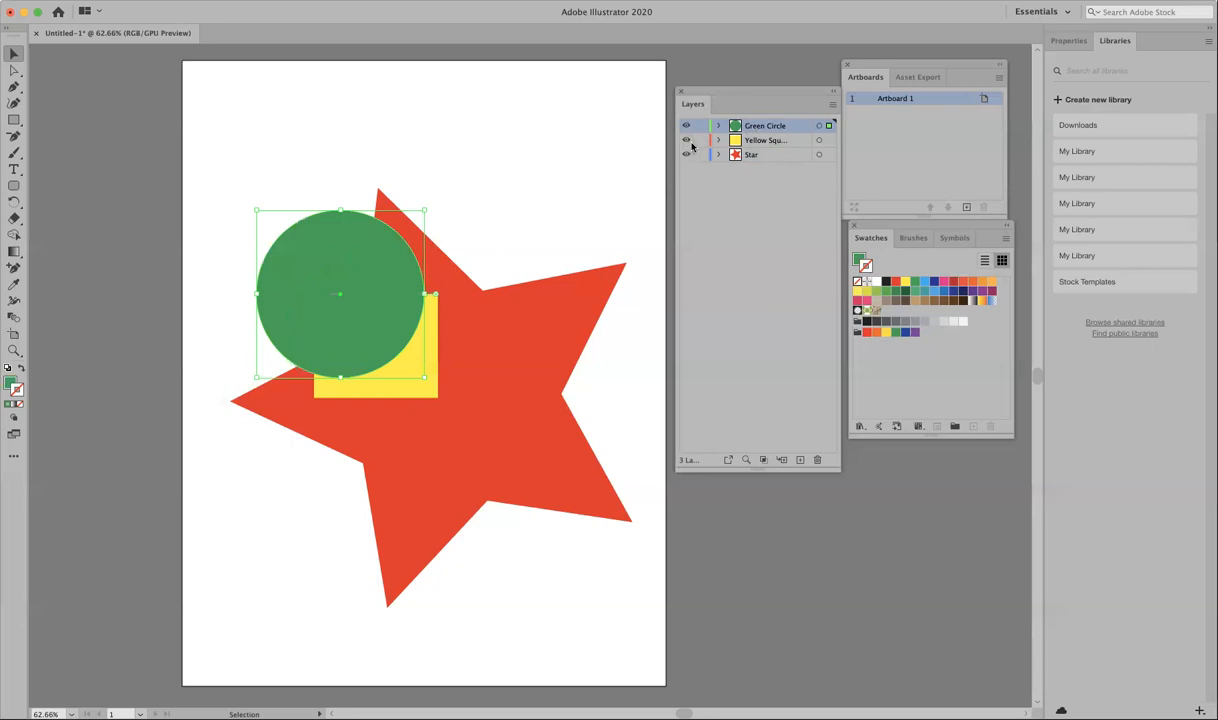
click(733, 214)
click(465, 188)
click(298, 294)
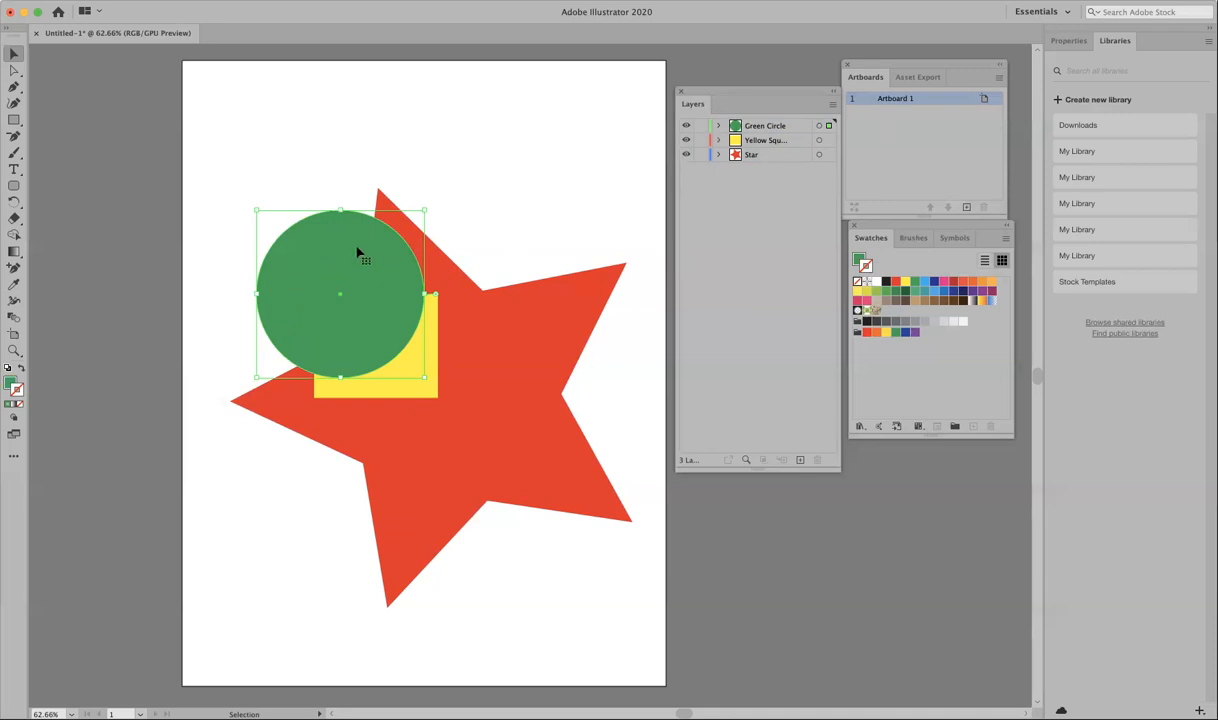
Reorder the Green Circle layer to sit between the Yellow Square and Star layers, and clear the selection.
click(756, 127)
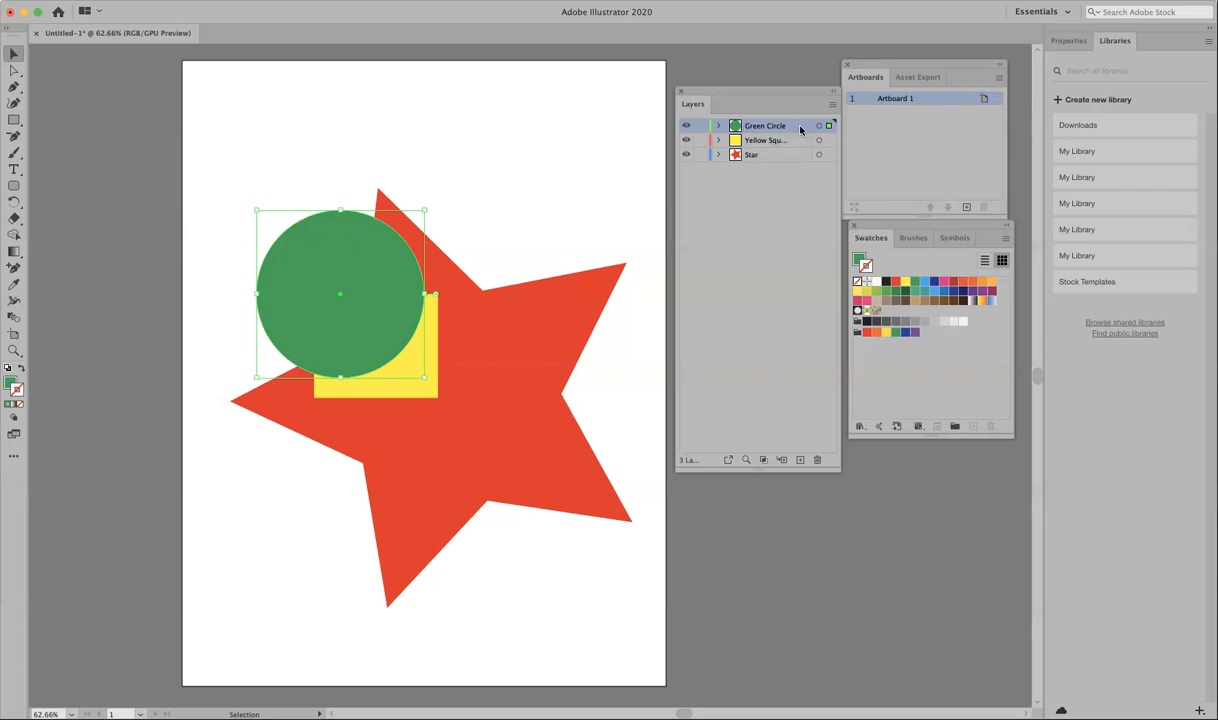
drag(796, 129, 794, 146)
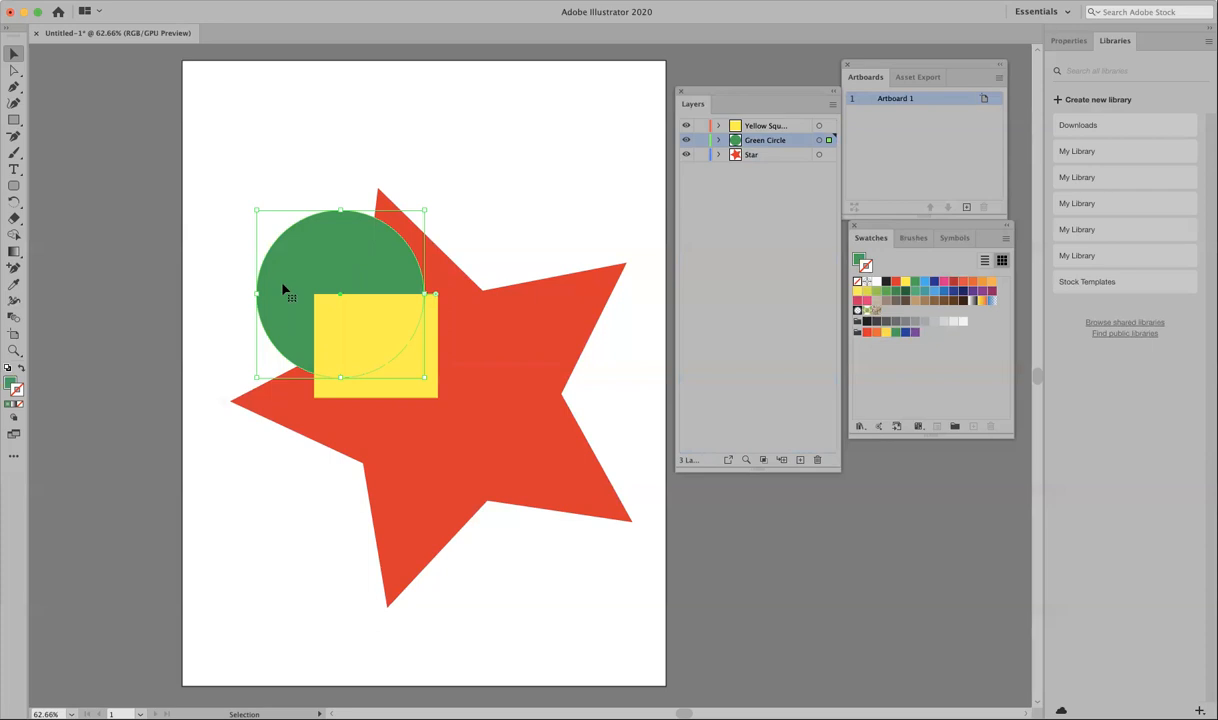
click(694, 171)
Hide and show the Star, Green Circle and Yellow Square layers in turn, and briefly select the Yellow Square layer's artwork.
click(687, 155)
click(687, 155)
click(686, 140)
click(686, 140)
click(686, 126)
click(686, 126)
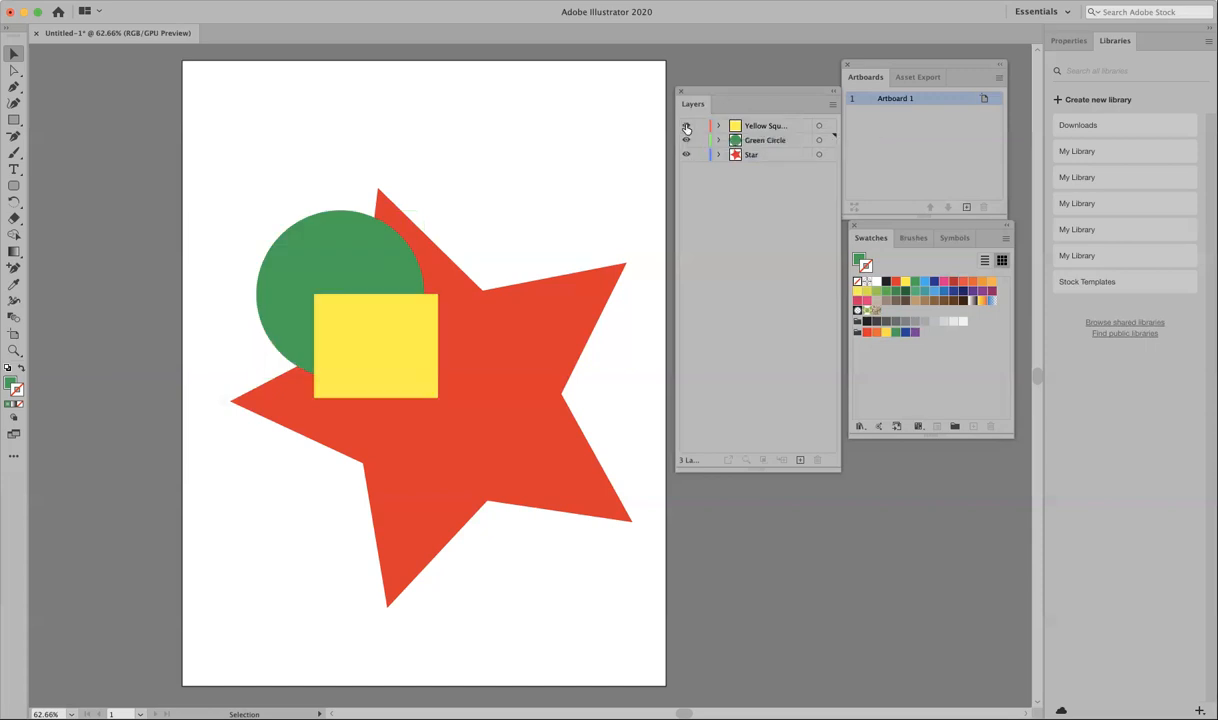
click(817, 127)
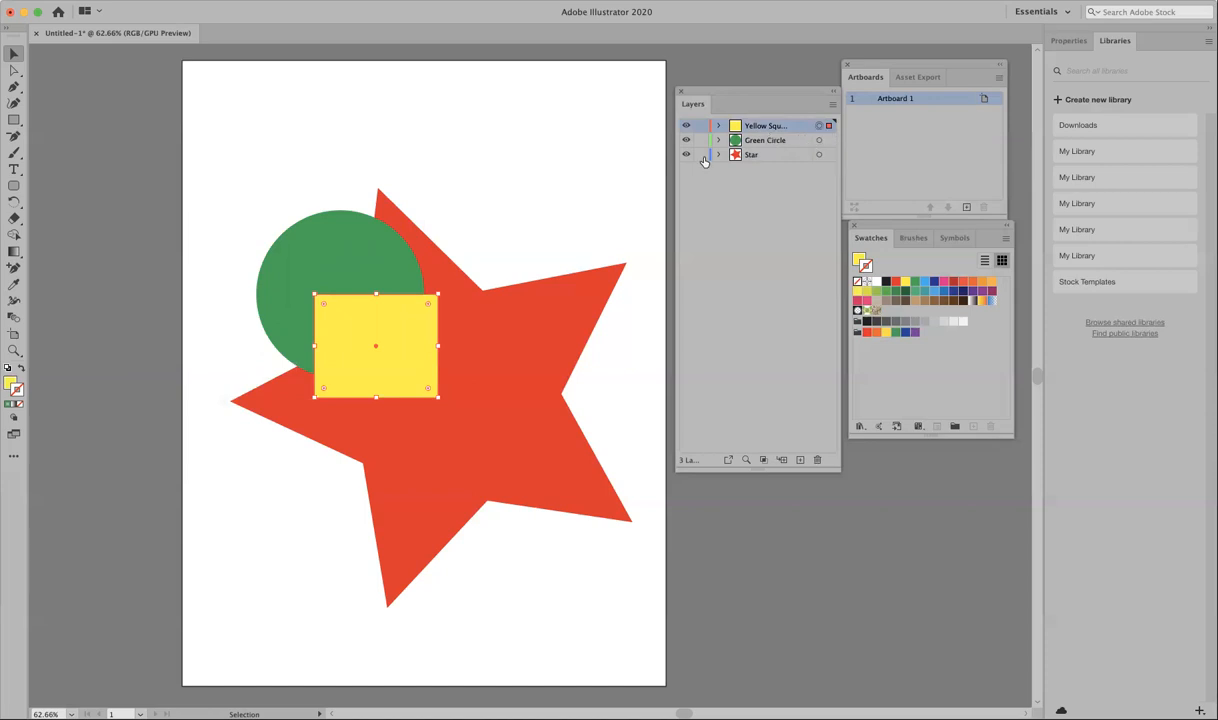
click(507, 183)
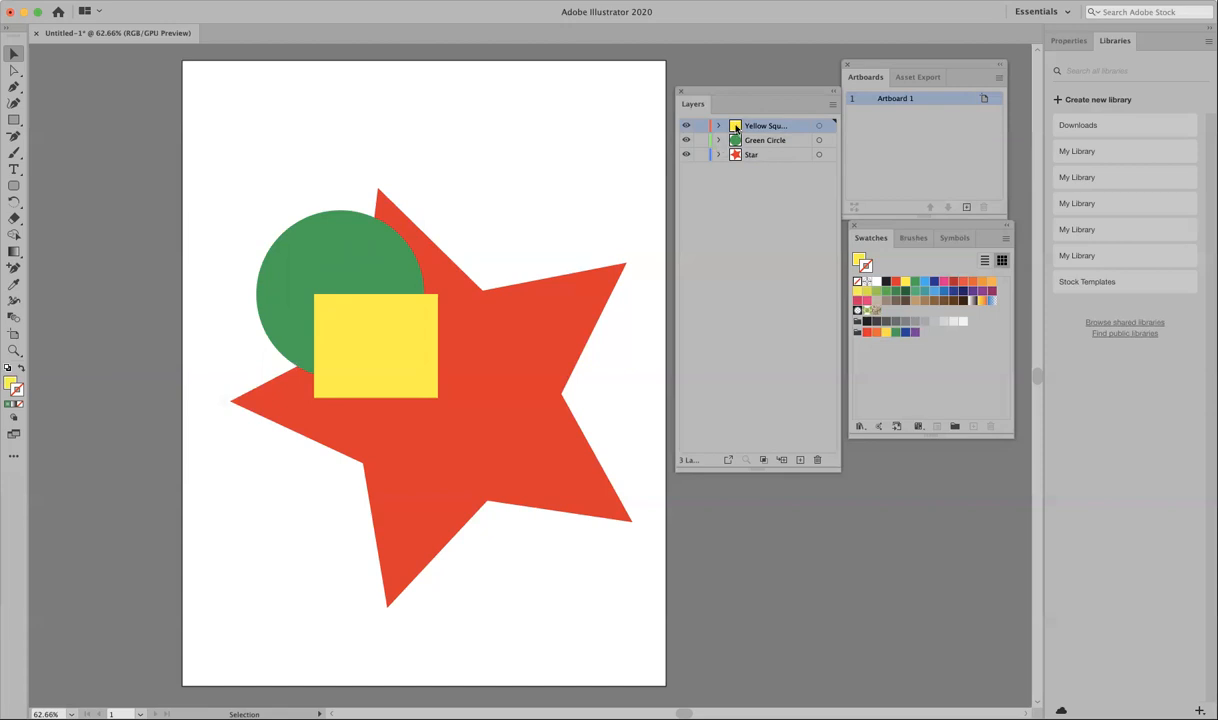
Delete the Yellow Square and Green Circle layers together with their artwork, leaving only the Star layer.
drag(736, 127, 818, 459)
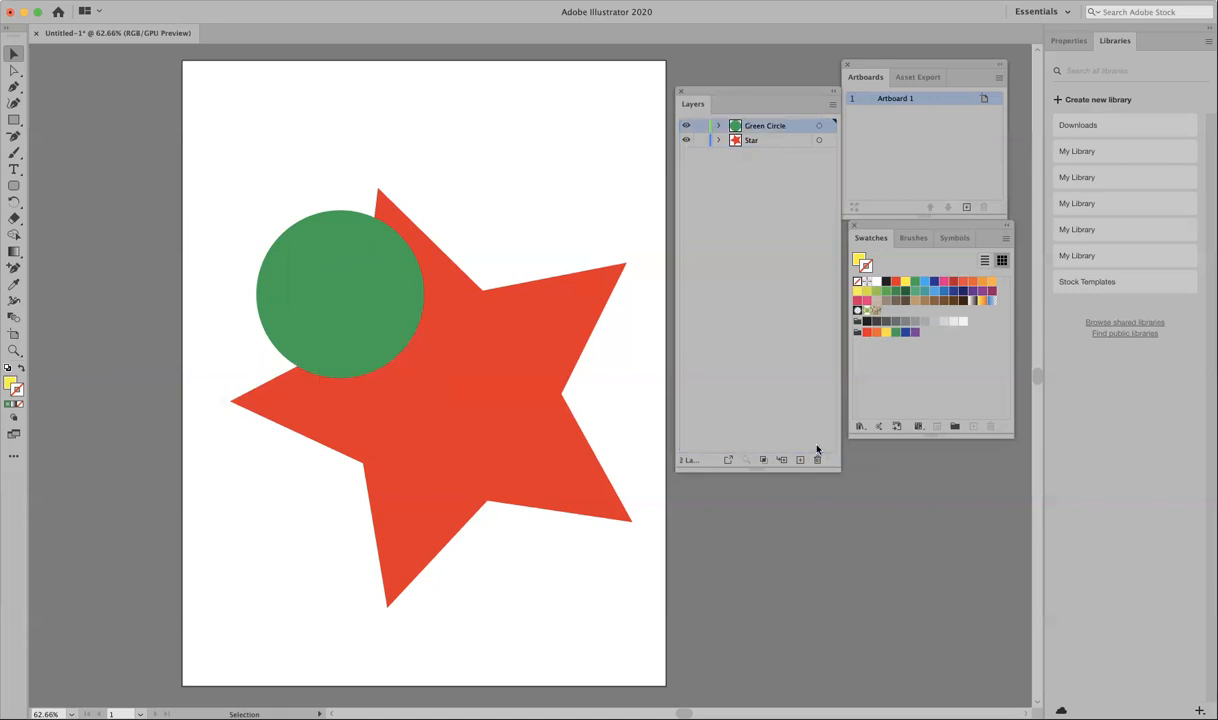
click(817, 460)
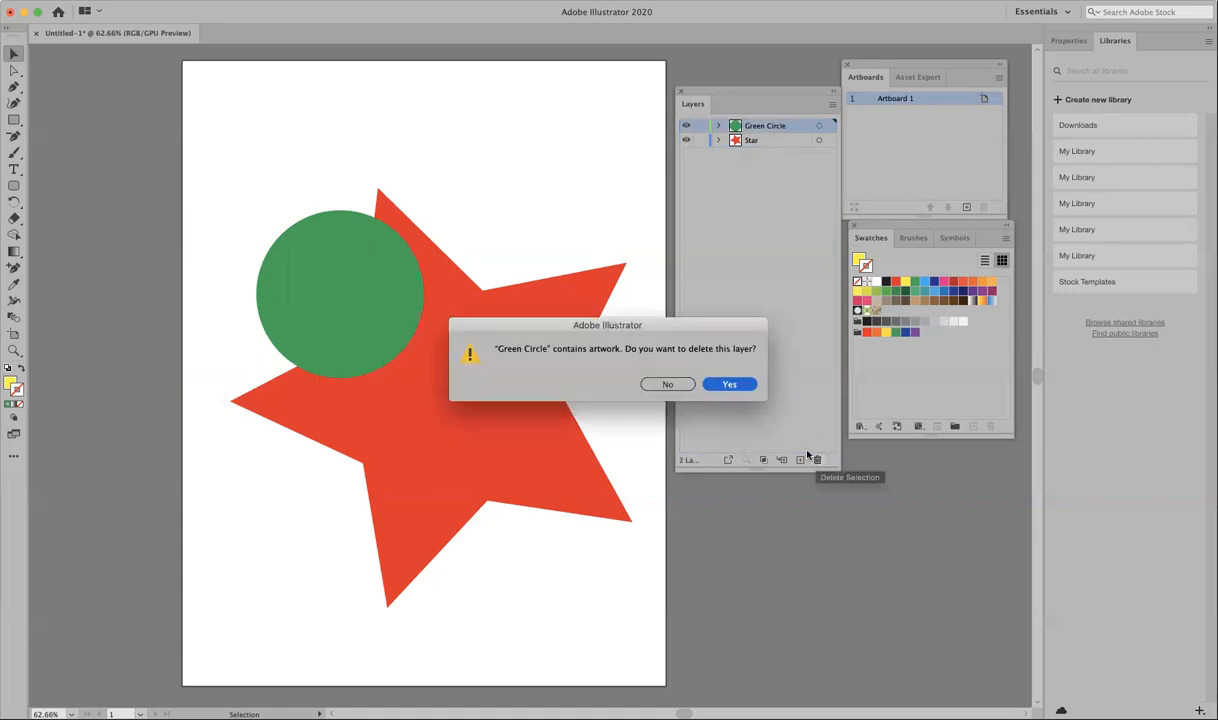
click(724, 385)
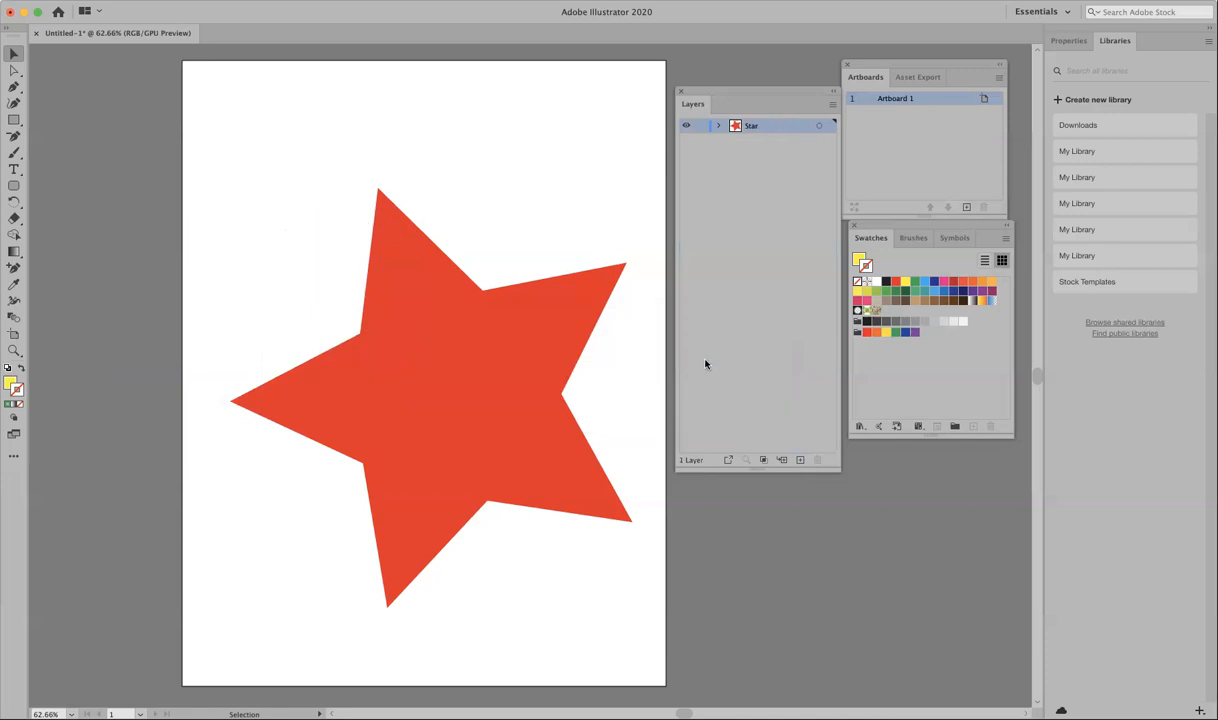